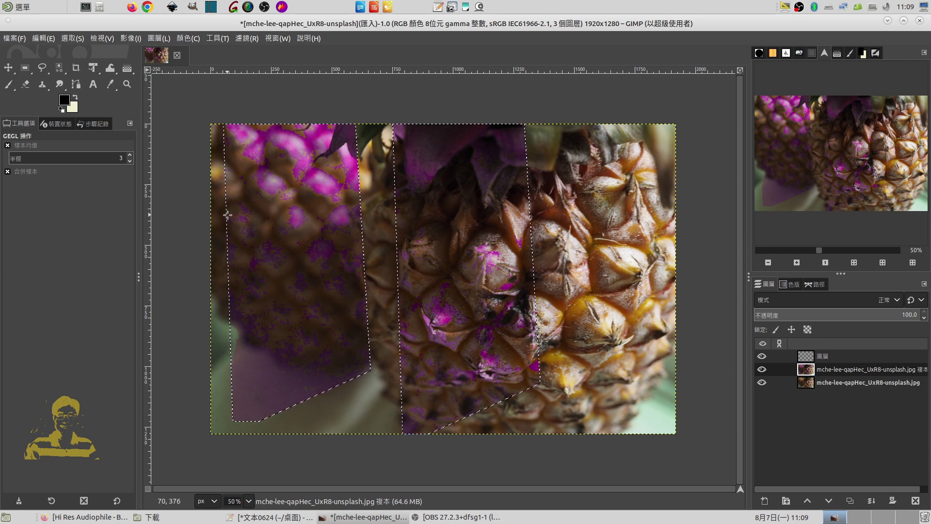
Make the empty top layer 圖層 active, keeping the two slanted panel selections
{"action": "left_click", "coordinate": [73, 41]}
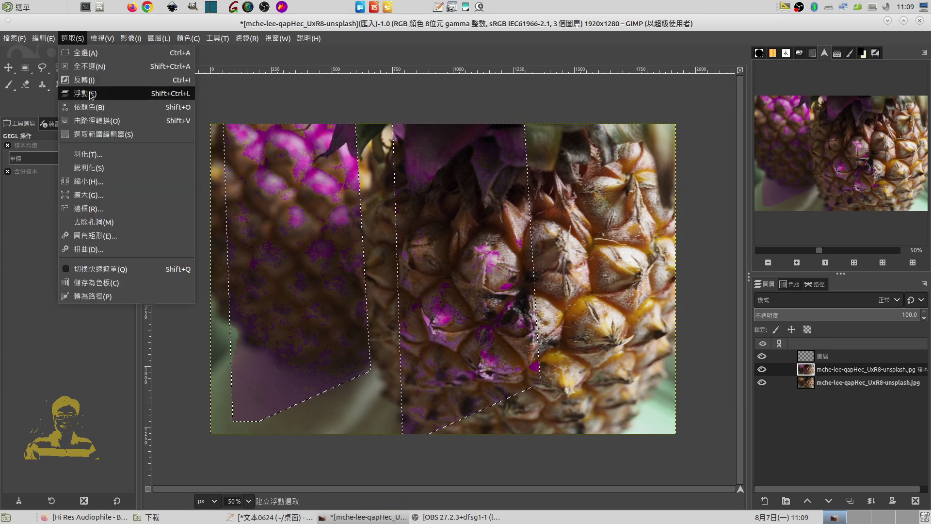
{"action": "left_click", "coordinate": [301, 99]}
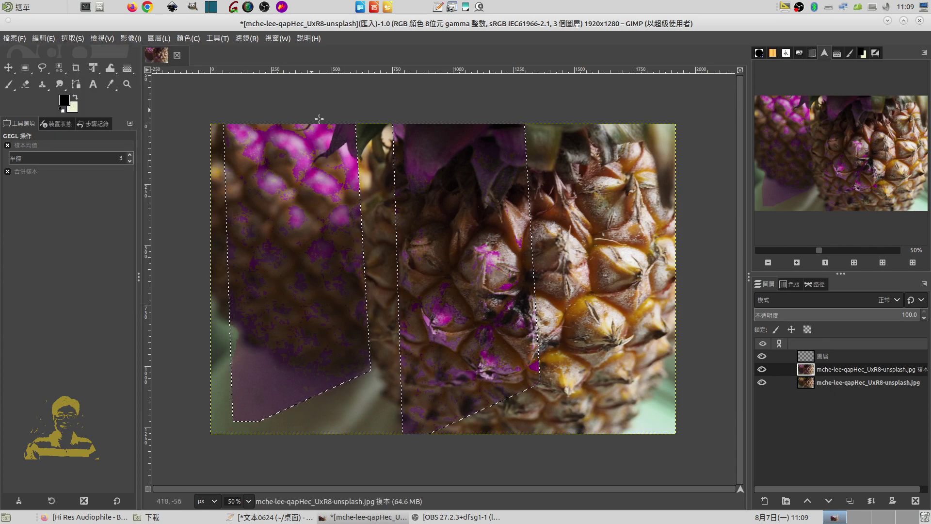
{"action": "left_click", "coordinate": [826, 358]}
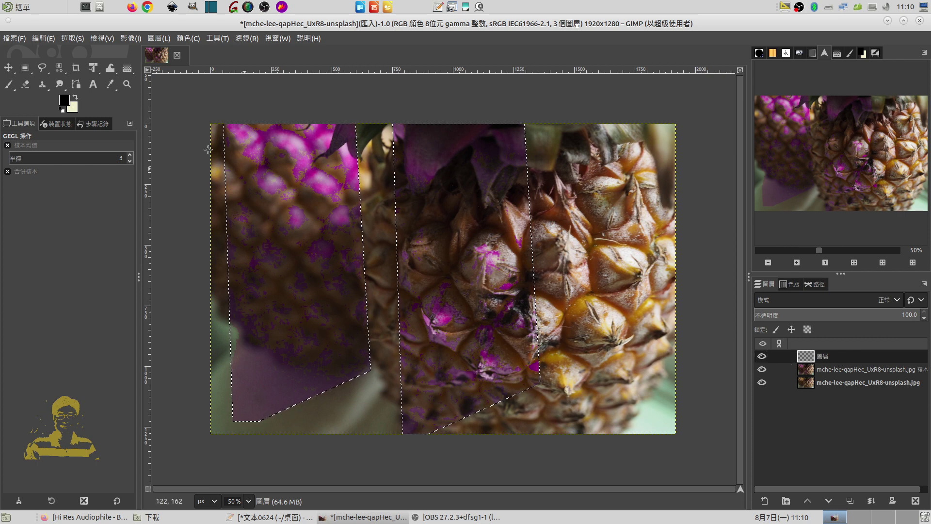
Set the foreground colour to blue and fill both slanted panel selections with it
{"action": "left_click", "coordinate": [65, 99]}
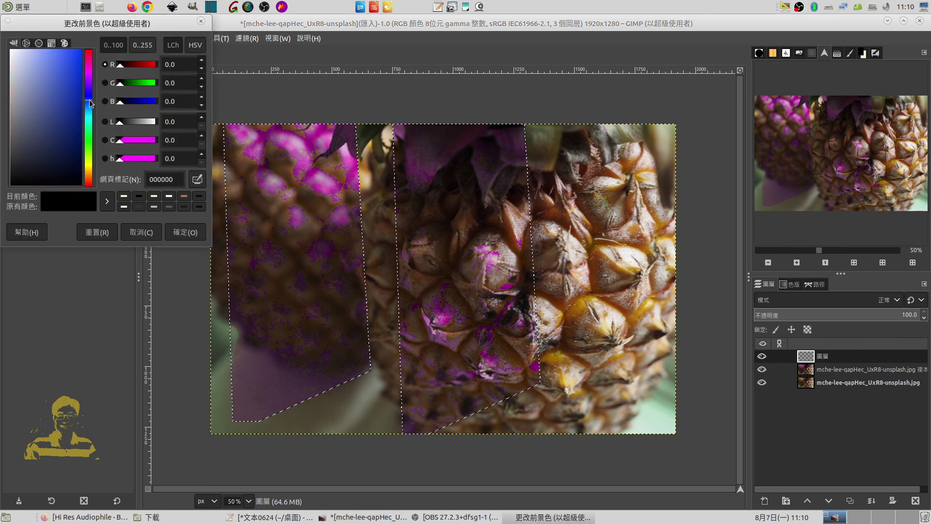
{"action": "left_click", "coordinate": [186, 232]}
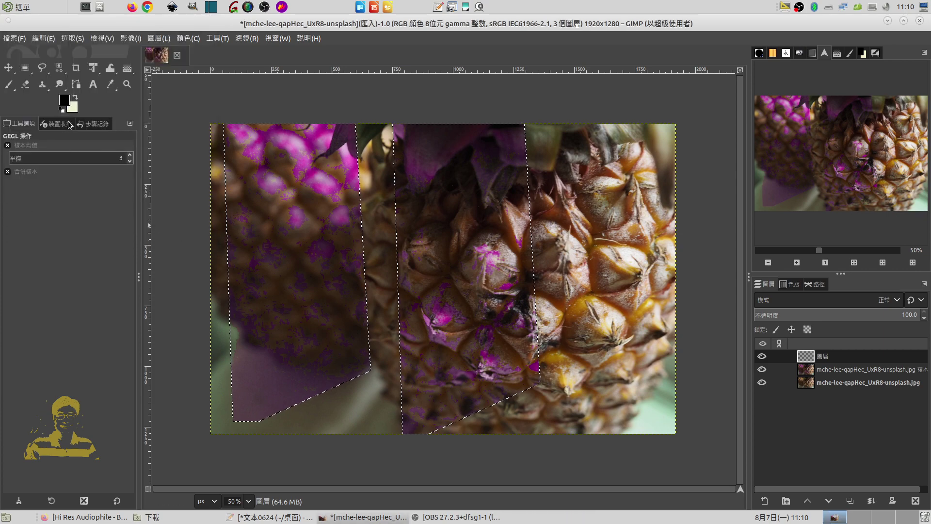
{"action": "left_click", "coordinate": [65, 99]}
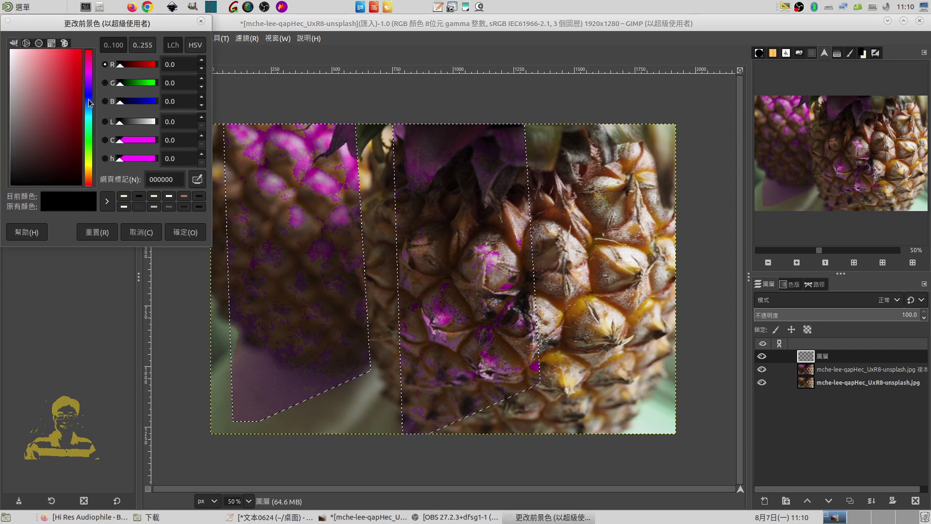
{"action": "left_click", "coordinate": [178, 233]}
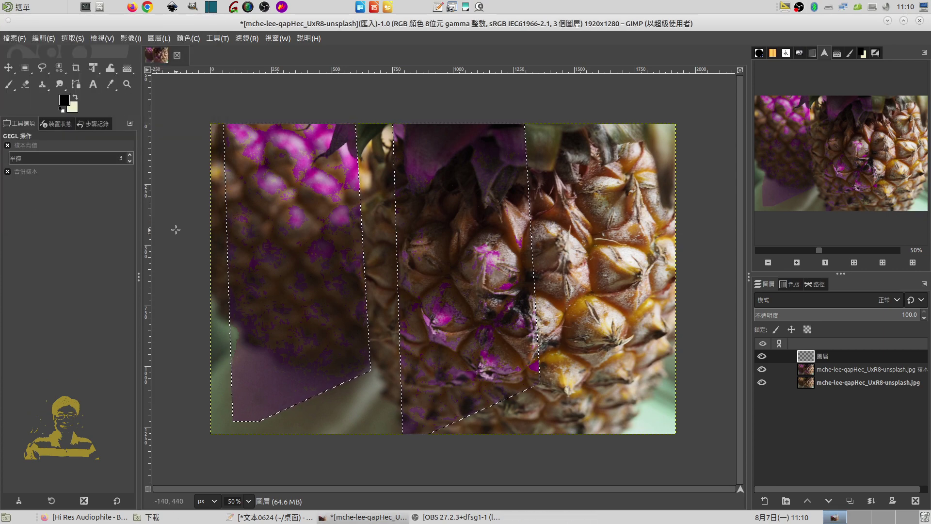
{"action": "left_click", "coordinate": [68, 100]}
{"action": "left_click", "coordinate": [89, 97]}
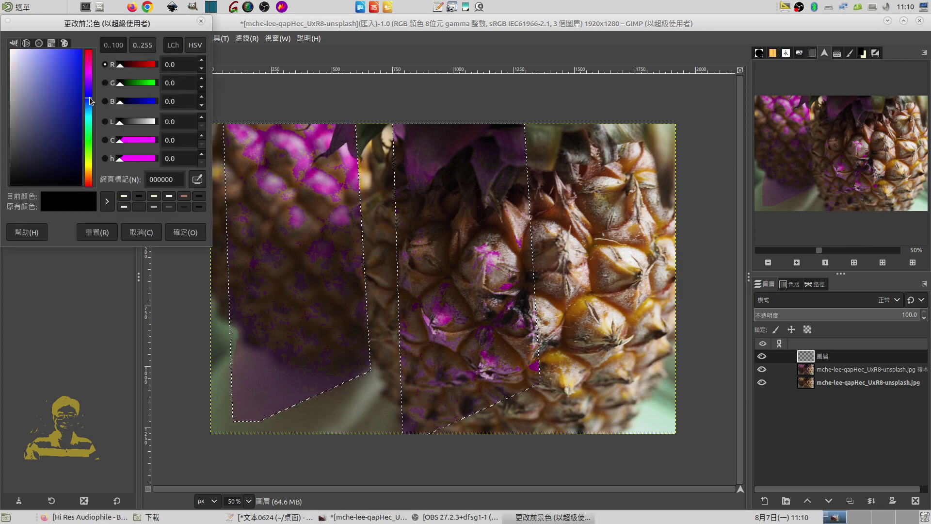
{"action": "left_click", "coordinate": [67, 92]}
{"action": "left_click", "coordinate": [184, 232]}
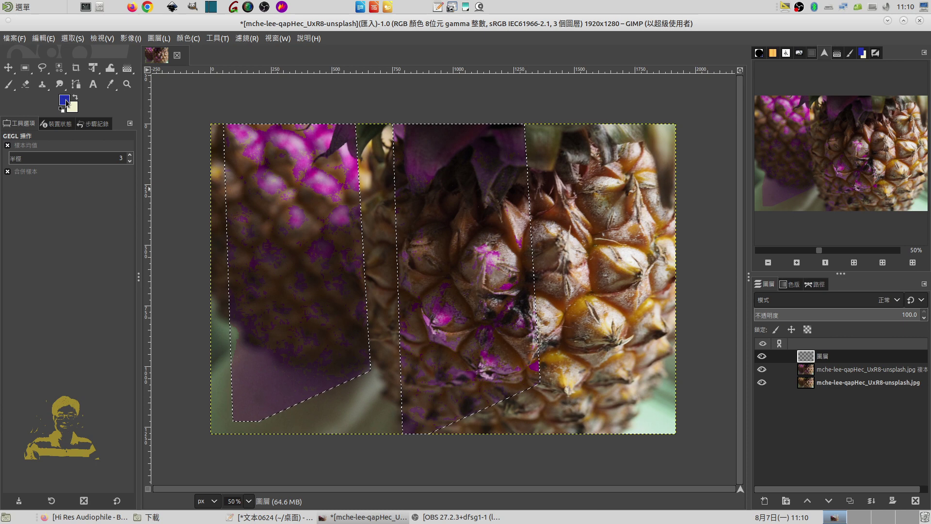
{"action": "left_click_drag", "start_coordinate": [64, 102], "coordinate": [248, 177]}
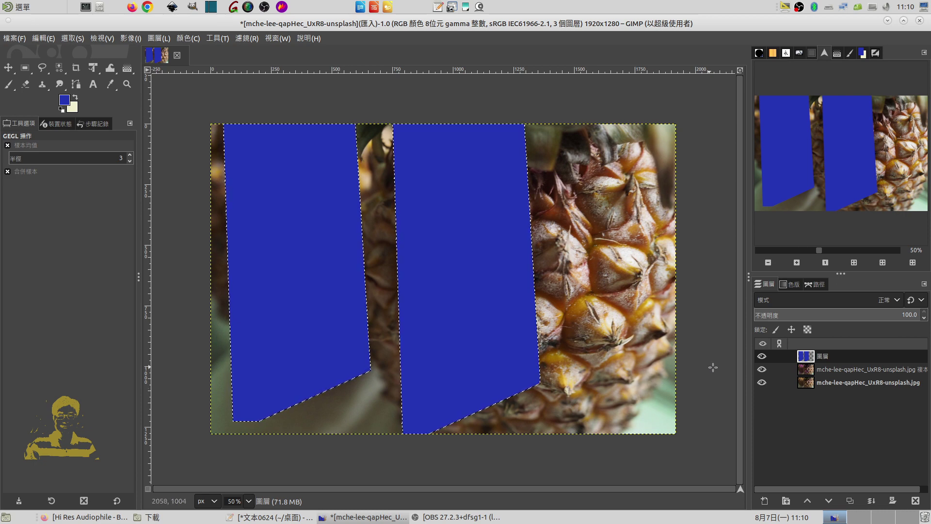
Hide the blue layer and make the 'mche-lee…unsplash.jpg 複本' copy layer active
{"action": "left_click", "coordinate": [766, 356]}
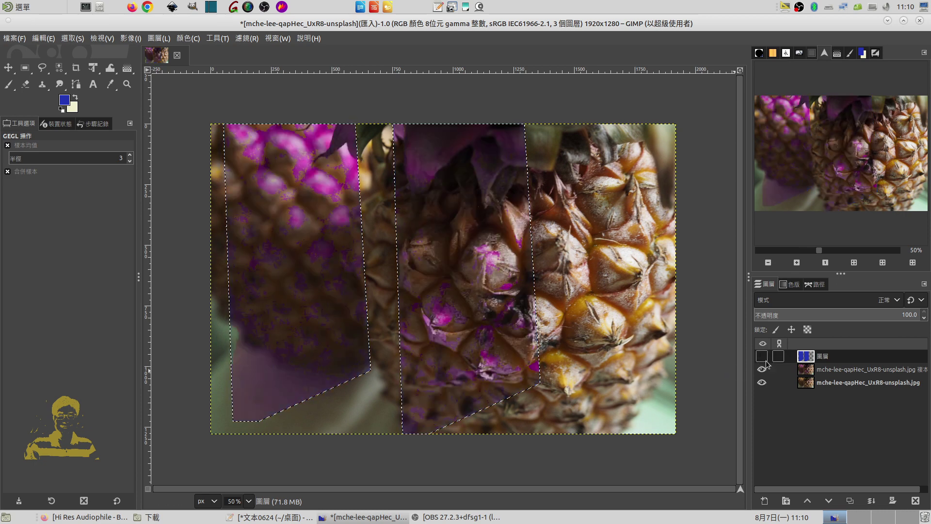
{"action": "left_click", "coordinate": [832, 373]}
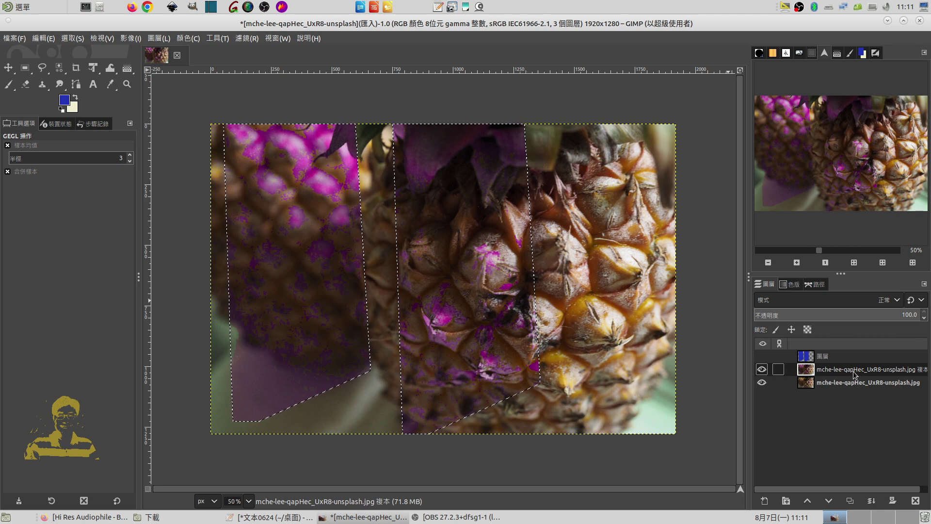
Shift the hue of the green and yellow tones in the selected panels with Hue-Saturation
{"action": "left_click", "coordinate": [189, 39]}
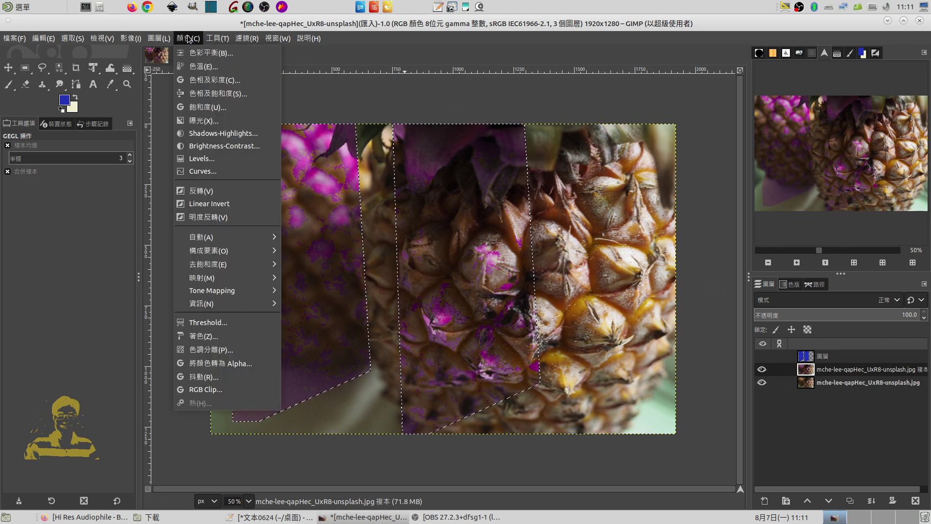
{"action": "left_click", "coordinate": [213, 93]}
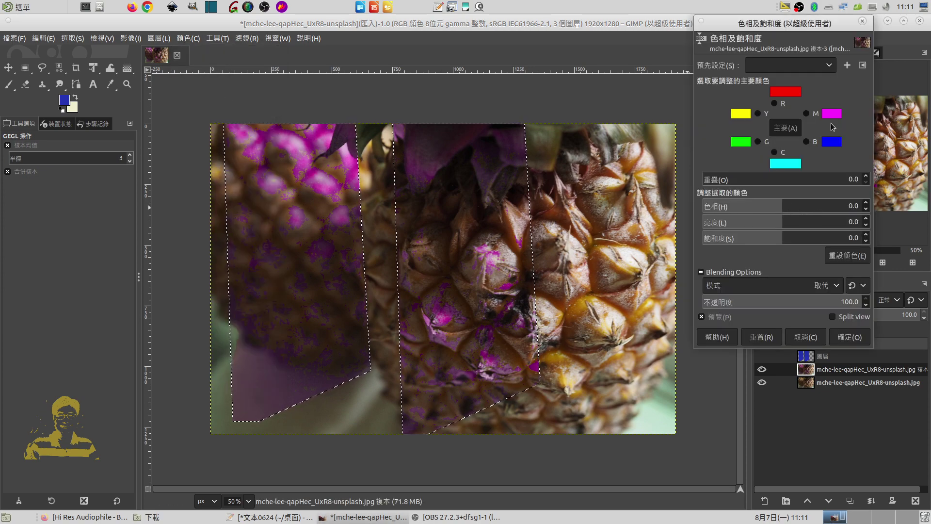
{"action": "left_click", "coordinate": [758, 142]}
{"action": "mouse_move", "coordinate": [783, 212]}
{"action": "left_mouse_down"}
{"action": "mouse_move", "coordinate": [790, 206]}
{"action": "mouse_move", "coordinate": [742, 207]}
{"action": "left_mouse_up"}
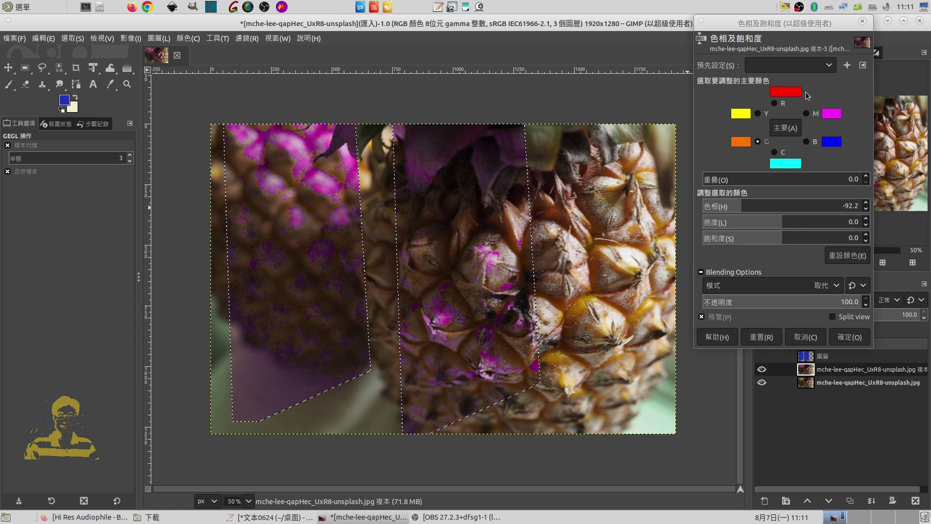
{"action": "left_click", "coordinate": [761, 115]}
{"action": "mouse_move", "coordinate": [783, 207]}
{"action": "left_mouse_down"}
{"action": "mouse_move", "coordinate": [818, 210]}
{"action": "mouse_move", "coordinate": [713, 212]}
{"action": "left_mouse_up"}
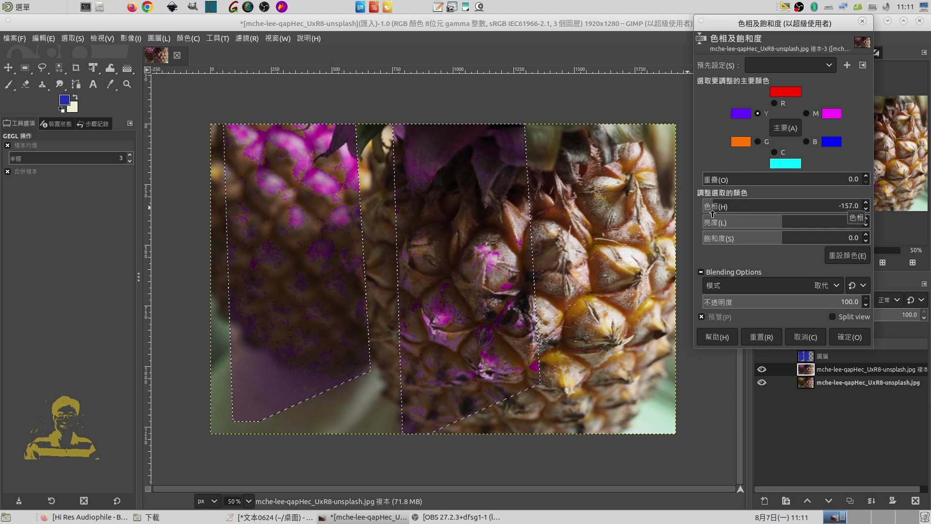
{"action": "left_click", "coordinate": [847, 338]}
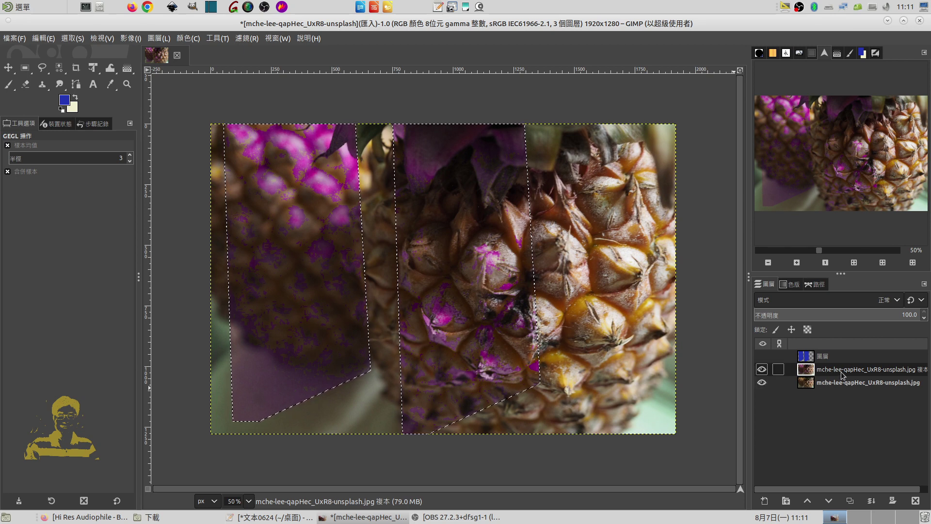
{"action": "left_click", "coordinate": [192, 40]}
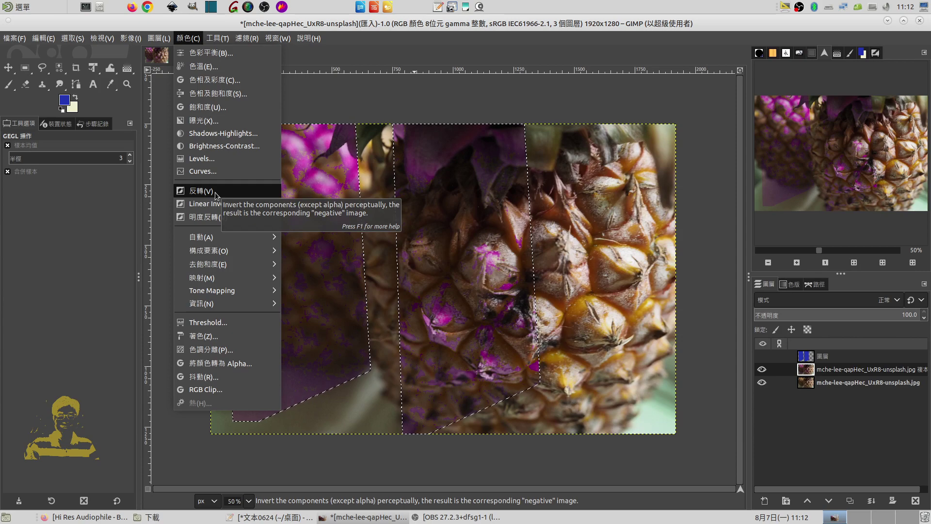
Darken the selected panels with an Exposure black level of about 0.058
{"action": "left_click", "coordinate": [220, 121]}
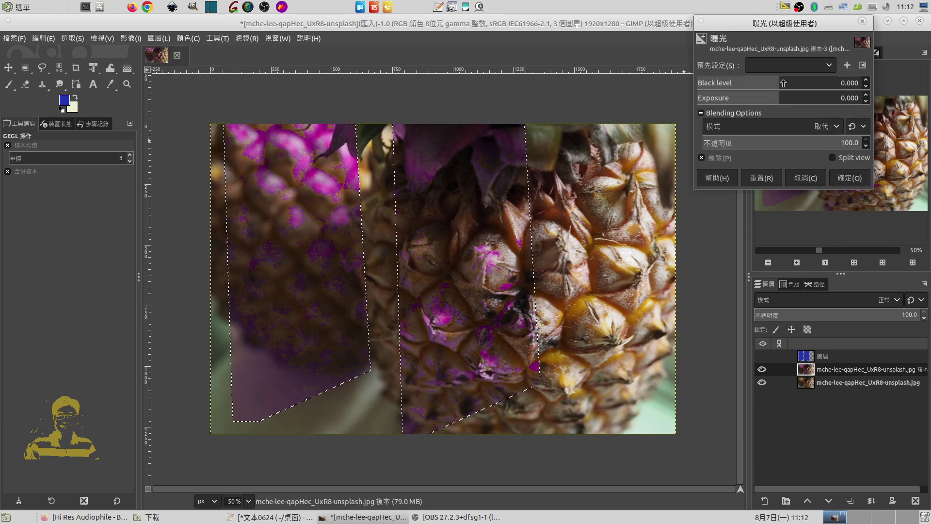
{"action": "mouse_move", "coordinate": [782, 83]}
{"action": "left_mouse_down"}
{"action": "mouse_move", "coordinate": [823, 87]}
{"action": "mouse_move", "coordinate": [764, 91]}
{"action": "mouse_move", "coordinate": [826, 88]}
{"action": "left_mouse_up"}
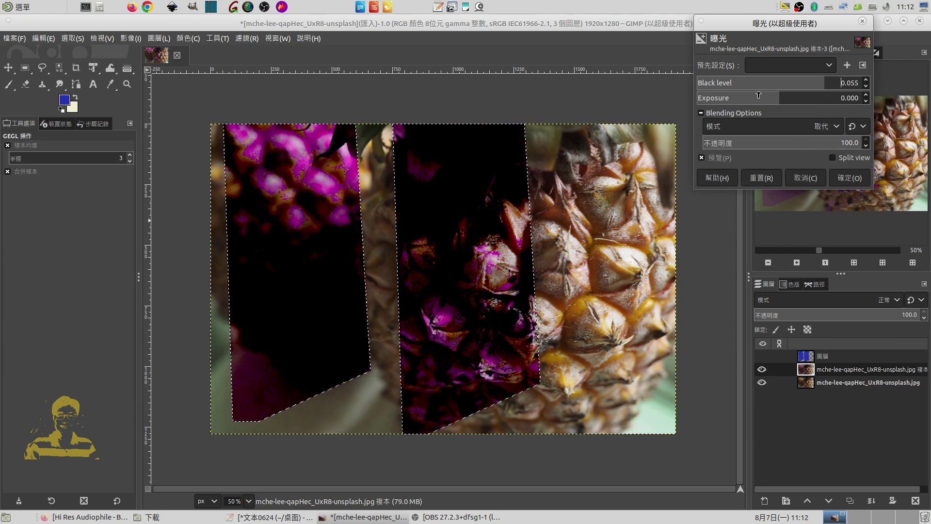
{"action": "mouse_move", "coordinate": [818, 86]}
{"action": "left_mouse_down"}
{"action": "mouse_move", "coordinate": [778, 87]}
{"action": "mouse_move", "coordinate": [819, 87]}
{"action": "left_mouse_up"}
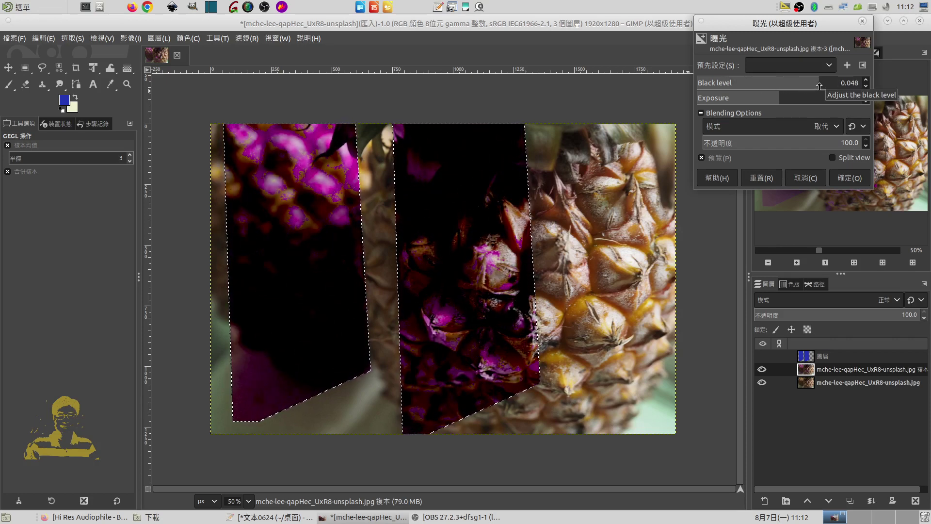
{"action": "left_click_drag", "start_coordinate": [819, 87], "coordinate": [820, 86]}
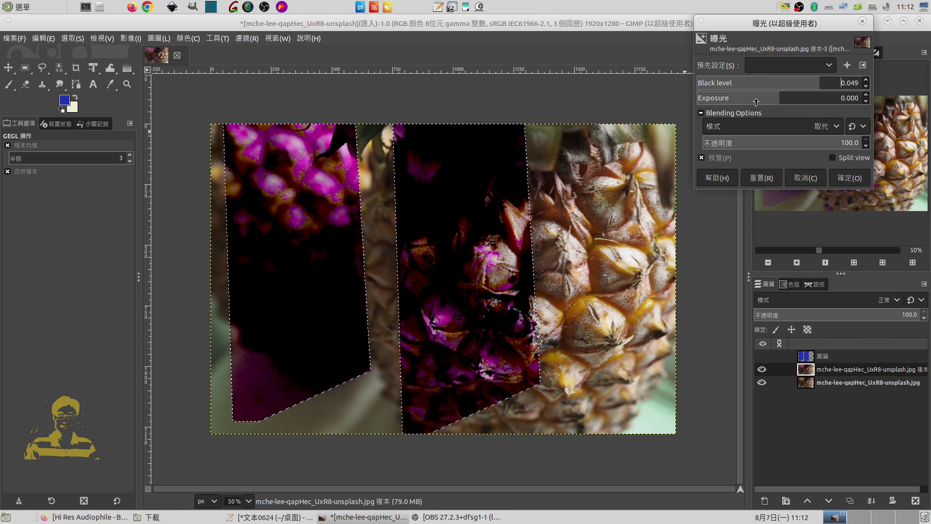
{"action": "left_click_drag", "start_coordinate": [819, 86], "coordinate": [827, 85]}
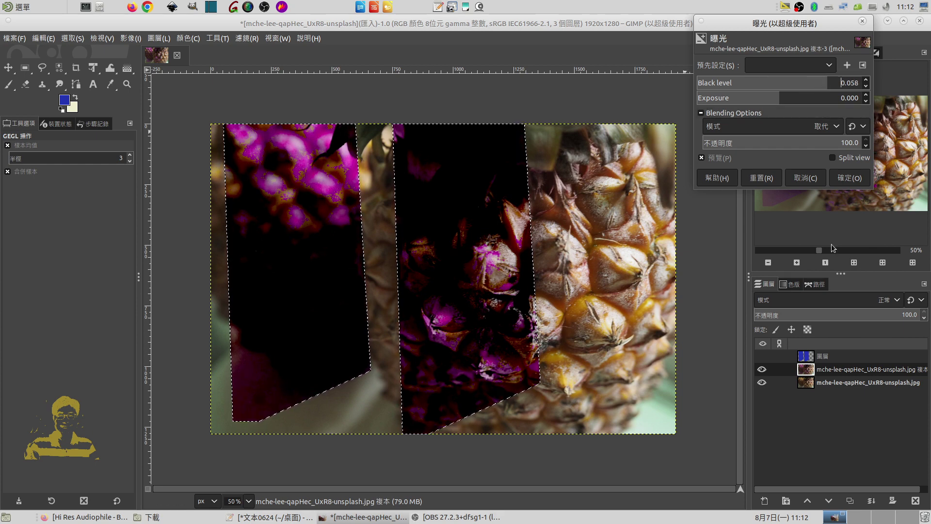
{"action": "left_click", "coordinate": [850, 178]}
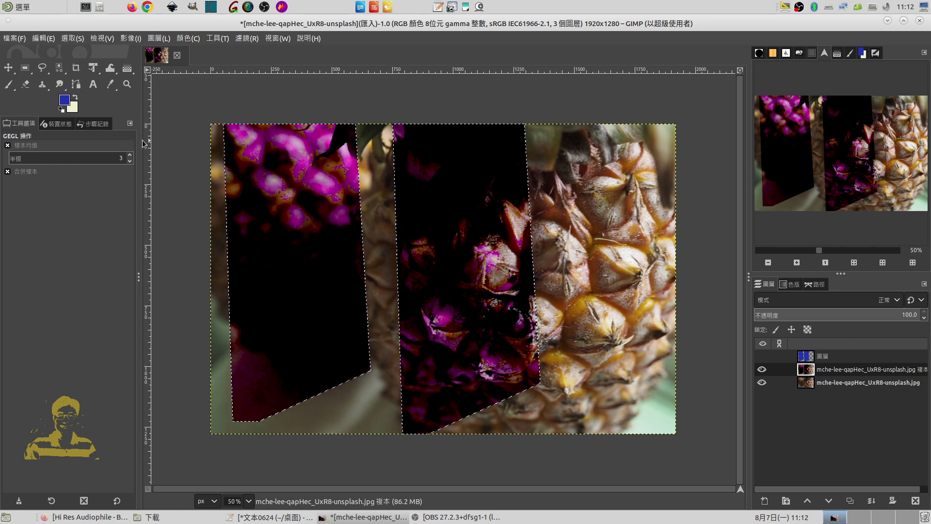
Choose the Paintbrush with the Hardness 075 brush at size 254
{"action": "left_click", "coordinate": [8, 85]}
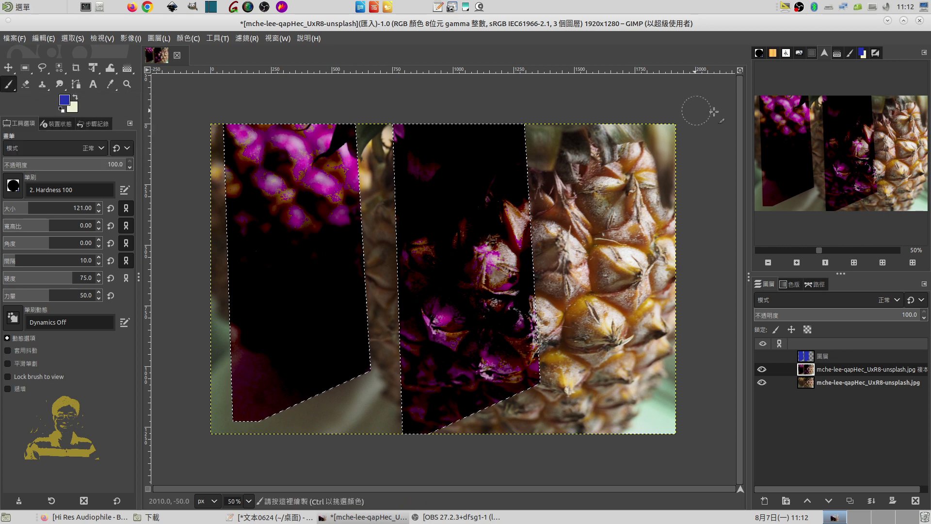
{"action": "left_click", "coordinate": [760, 53]}
{"action": "left_click", "coordinate": [861, 110]}
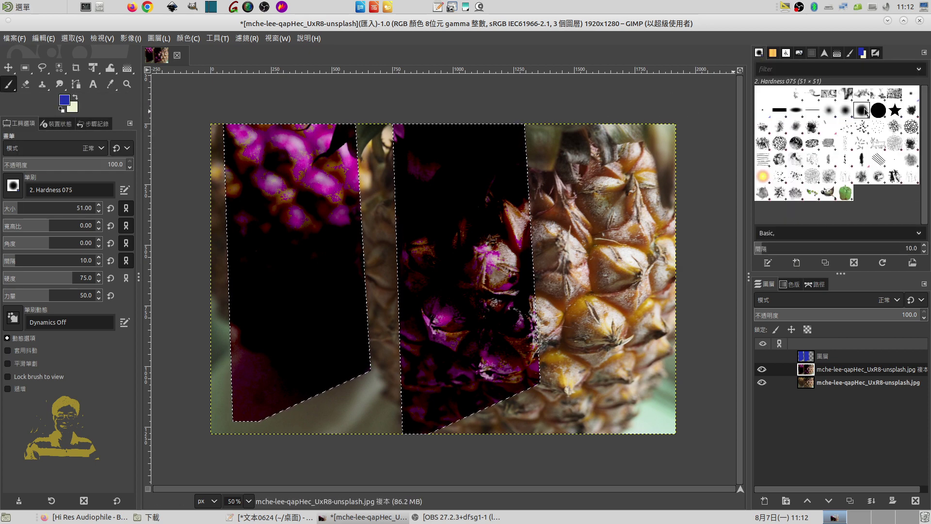
{"action": "left_click", "coordinate": [31, 214]}
{"action": "left_click_drag", "start_coordinate": [31, 214], "coordinate": [43, 215]}
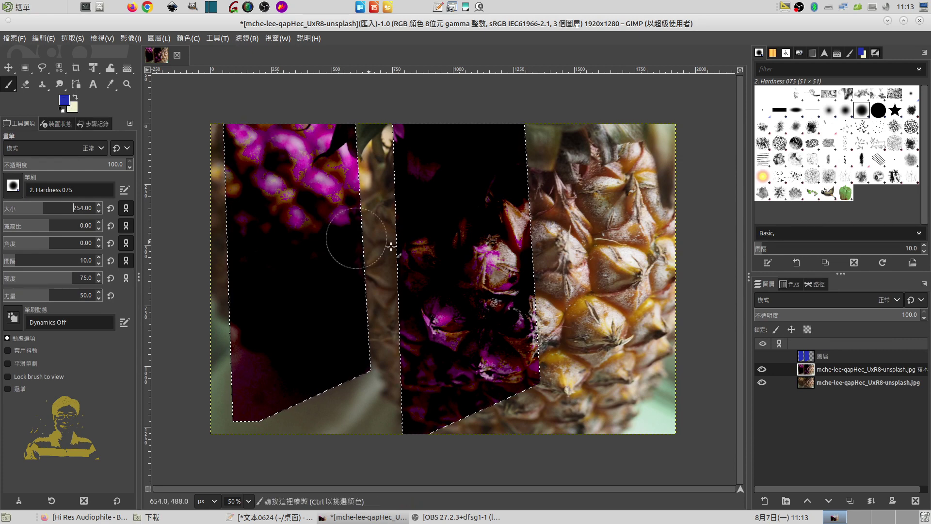
Paint thick blue strokes down the right and lower parts of both slanted panels
{"action": "left_click_drag", "start_coordinate": [557, 159], "coordinate": [561, 387]}
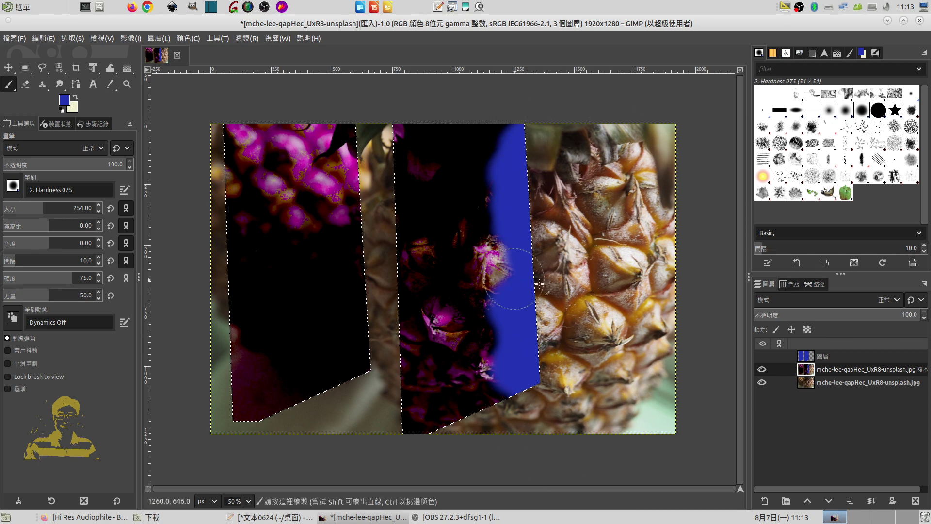
{"action": "mouse_move", "coordinate": [526, 416]}
{"action": "left_mouse_down"}
{"action": "mouse_move", "coordinate": [489, 393]}
{"action": "mouse_move", "coordinate": [405, 429]}
{"action": "left_mouse_up"}
{"action": "mouse_move", "coordinate": [342, 114]}
{"action": "left_mouse_down"}
{"action": "mouse_move", "coordinate": [339, 358]}
{"action": "mouse_move", "coordinate": [302, 407]}
{"action": "mouse_move", "coordinate": [245, 411]}
{"action": "left_mouse_up"}
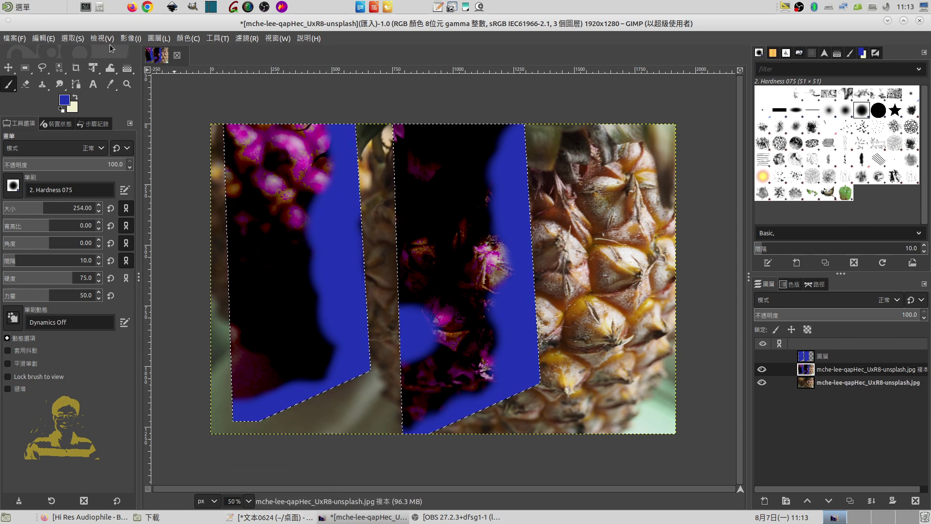
{"action": "left_click", "coordinate": [827, 384]}
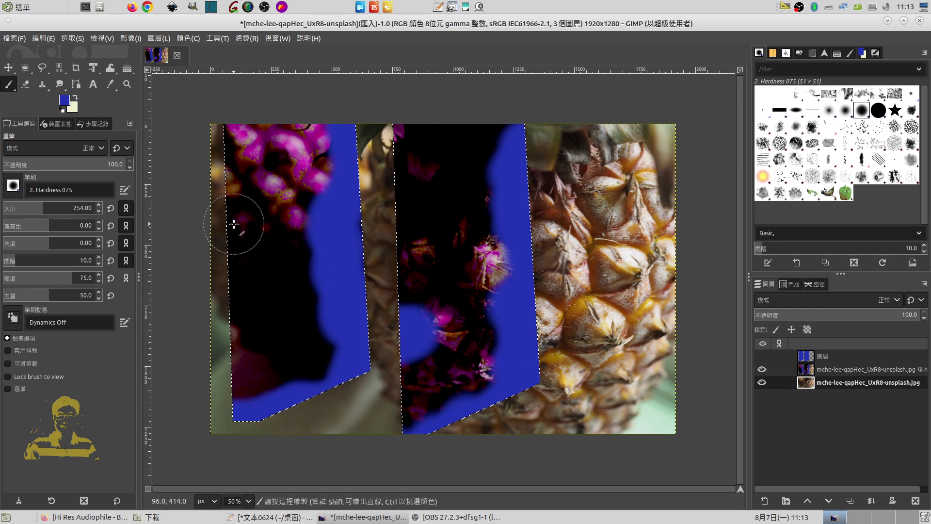
Shift both slanted selection outlines to the right with the Move tool
{"action": "left_click", "coordinate": [8, 70]}
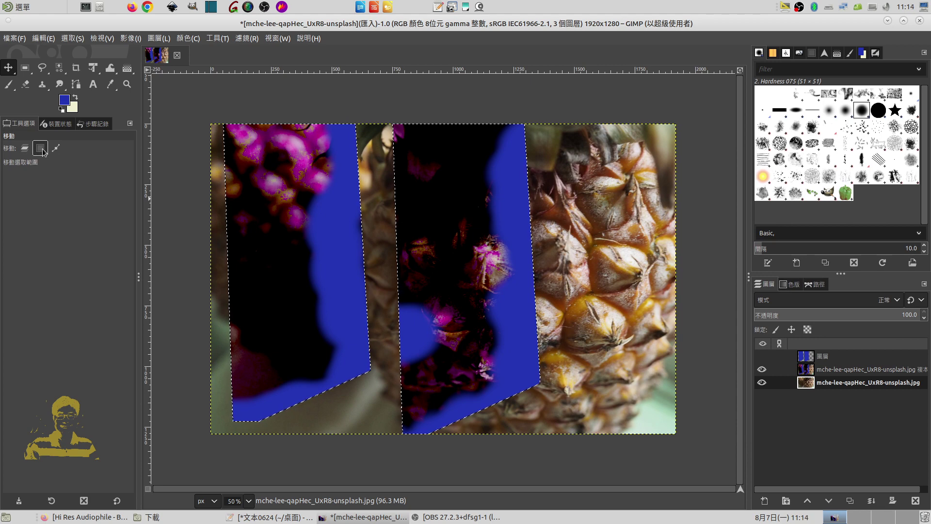
{"action": "mouse_move", "coordinate": [480, 245]}
{"action": "left_mouse_down"}
{"action": "mouse_move", "coordinate": [567, 234]}
{"action": "mouse_move", "coordinate": [591, 264]}
{"action": "left_mouse_up"}
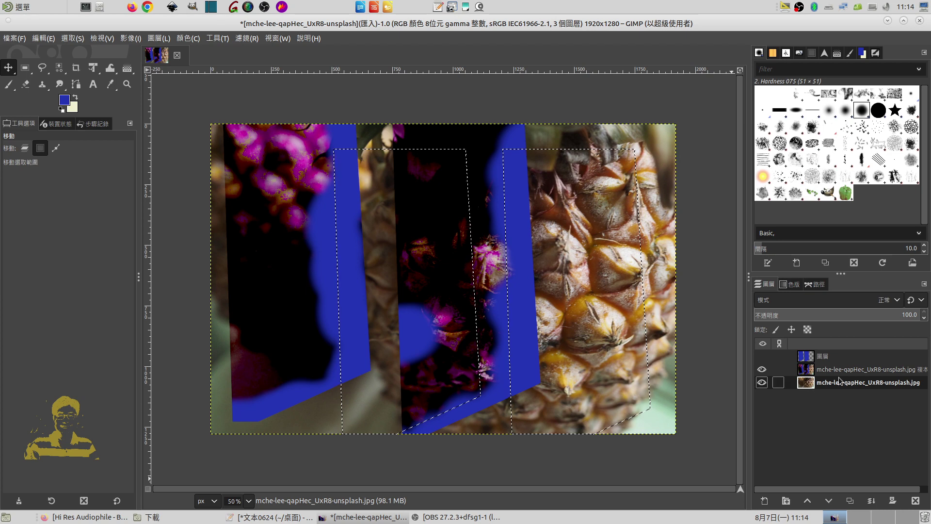
Change the foreground colour to green 23b453 and return to the paintbrush
{"action": "left_click", "coordinate": [65, 100]}
{"action": "left_click", "coordinate": [88, 136]}
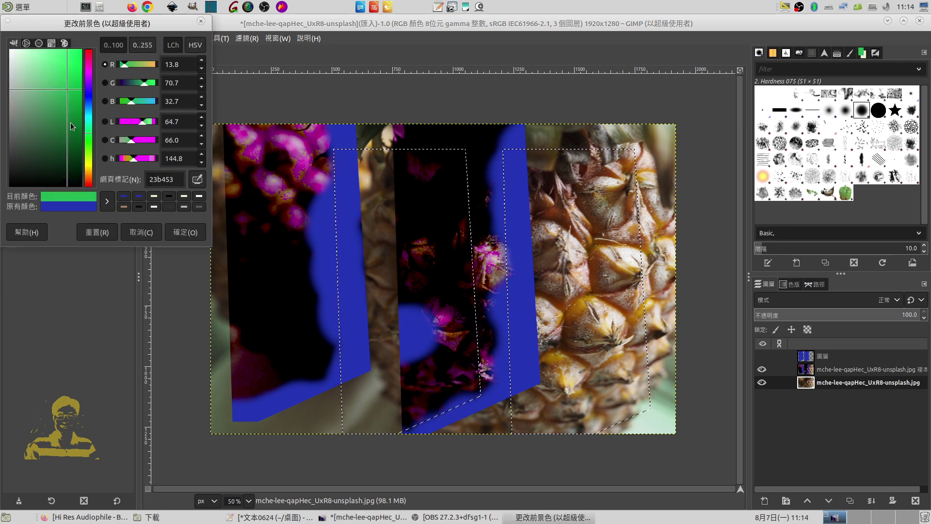
{"action": "left_click", "coordinate": [71, 122]}
{"action": "left_click", "coordinate": [186, 232]}
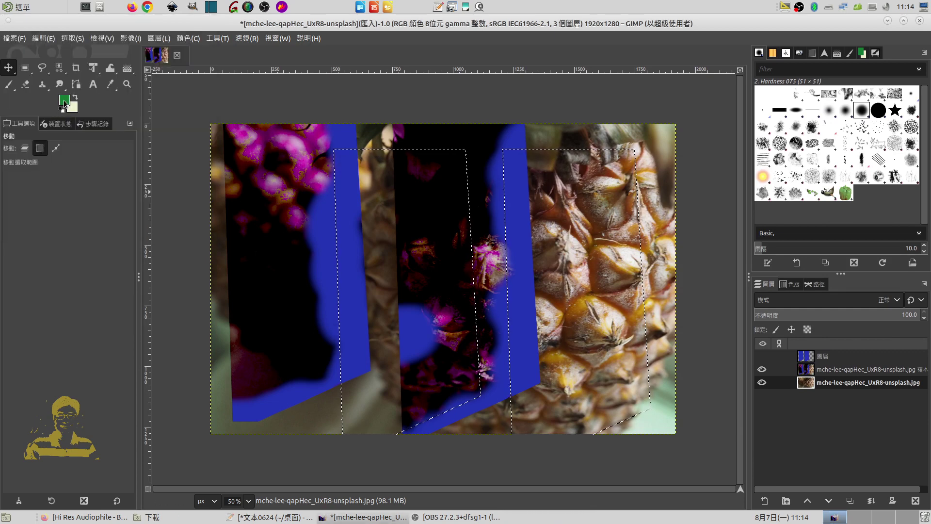
{"action": "left_click", "coordinate": [8, 85]}
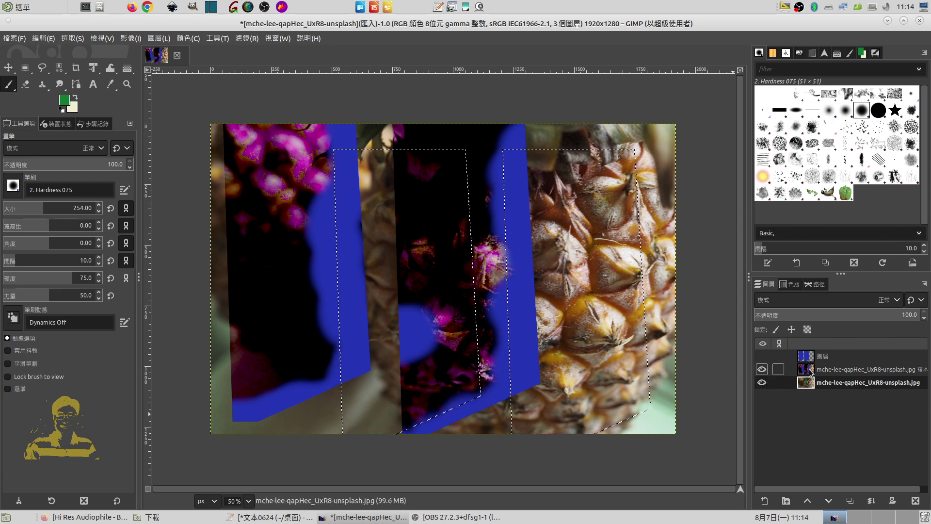
Hide the copy layer and paint green into the right and lower parts of the shifted panels
{"action": "left_click", "coordinate": [762, 369]}
{"action": "mouse_move", "coordinate": [451, 289]}
{"action": "left_mouse_down"}
{"action": "mouse_move", "coordinate": [472, 390]}
{"action": "mouse_move", "coordinate": [386, 426]}
{"action": "left_mouse_up"}
{"action": "mouse_move", "coordinate": [619, 154]}
{"action": "left_mouse_down"}
{"action": "mouse_move", "coordinate": [634, 341]}
{"action": "mouse_move", "coordinate": [626, 424]}
{"action": "left_mouse_up"}
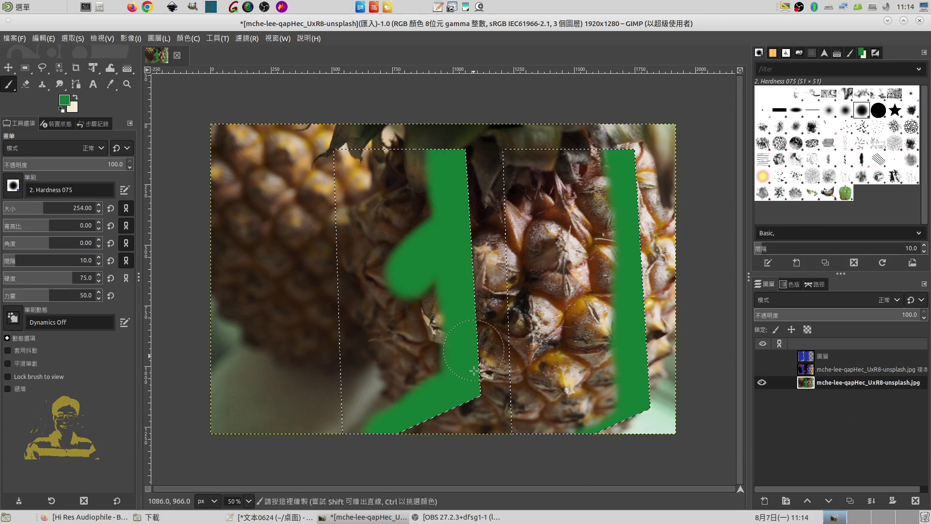
{"action": "mouse_move", "coordinate": [475, 370]}
{"action": "left_mouse_down"}
{"action": "mouse_move", "coordinate": [374, 426]}
{"action": "mouse_move", "coordinate": [354, 427]}
{"action": "left_mouse_up"}
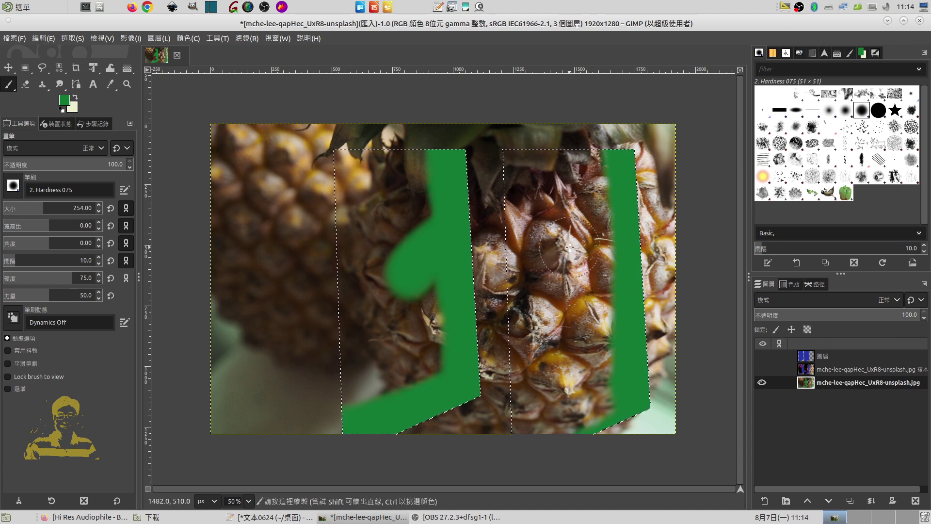
{"action": "left_click", "coordinate": [8, 68]}
{"action": "left_click", "coordinate": [42, 149]}
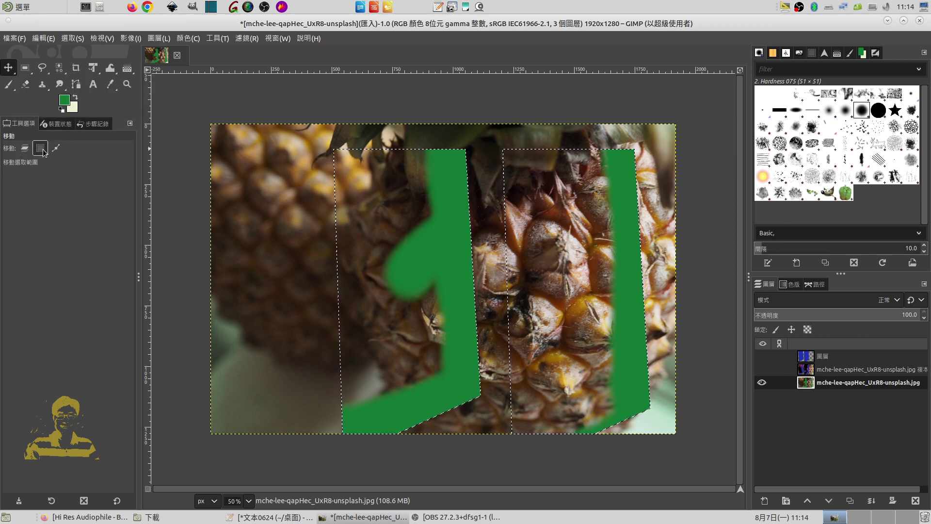
Move the selection back to the left, then clear it with Select > None
{"action": "left_click_drag", "start_coordinate": [545, 290], "coordinate": [468, 276]}
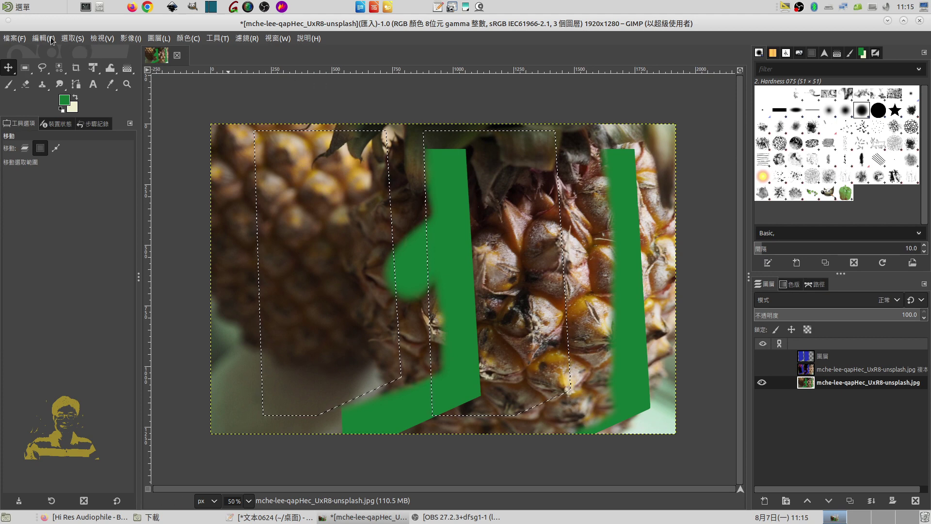
{"action": "left_click", "coordinate": [72, 39]}
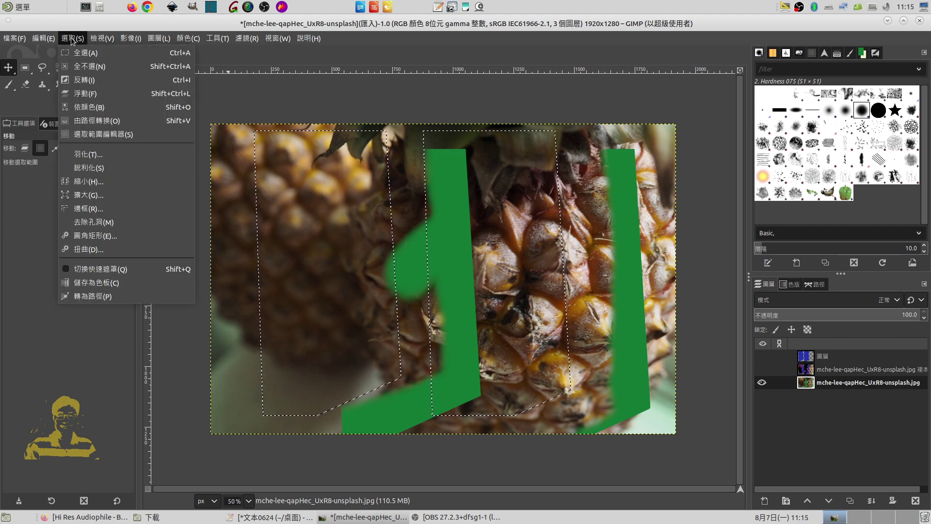
{"action": "left_click", "coordinate": [90, 67]}
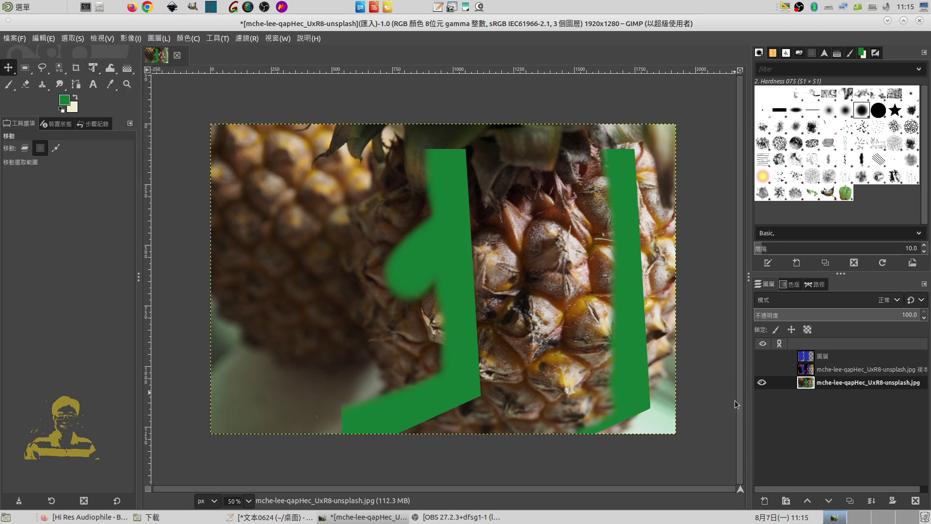
Show the top blue layers again and add a new transparent layer 圖層 #1
{"action": "left_click", "coordinate": [762, 370]}
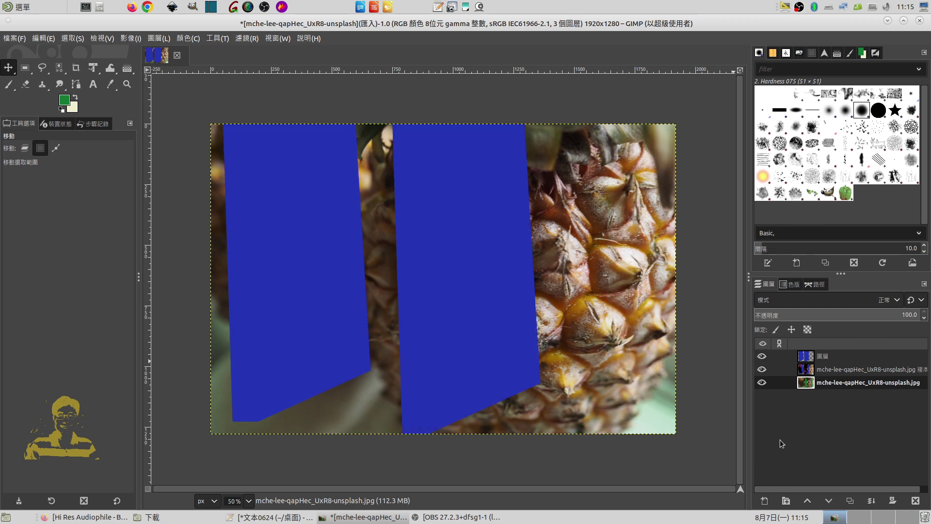
{"action": "left_click", "coordinate": [764, 501]}
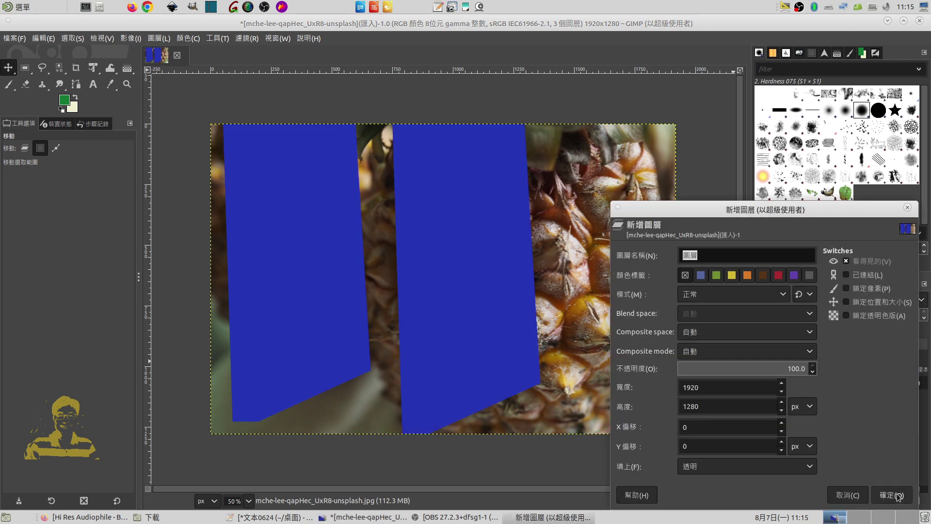
{"action": "left_click", "coordinate": [891, 495]}
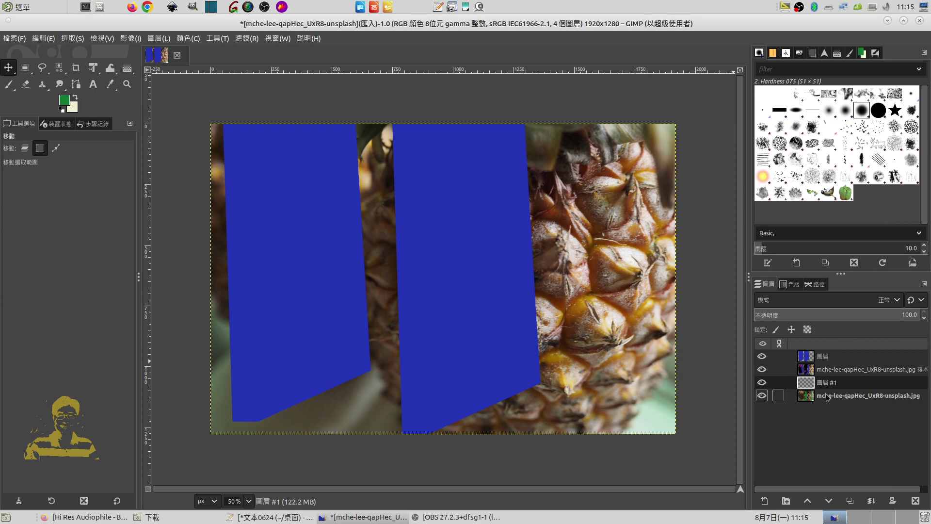
Make the blue layer active, hide the lower layers, and keep the blue layer showing
{"action": "left_click", "coordinate": [831, 358]}
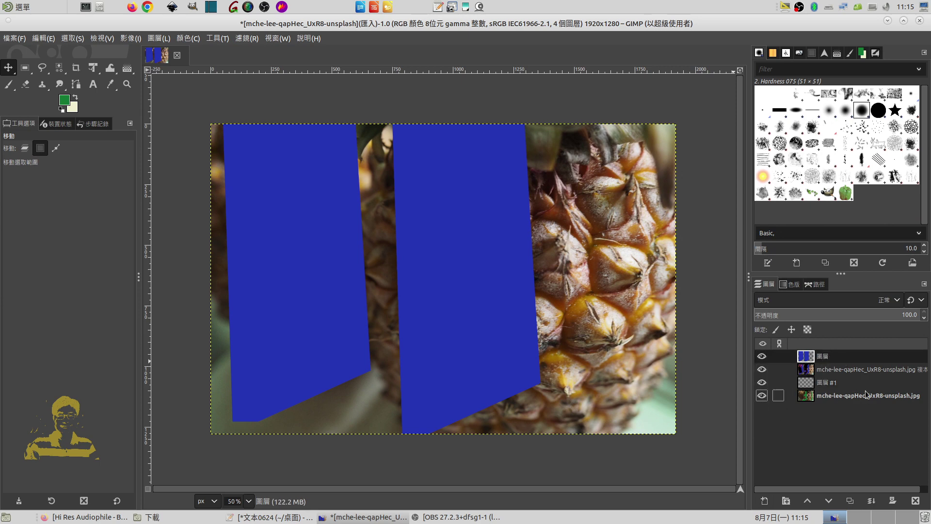
{"action": "left_click", "coordinate": [761, 370]}
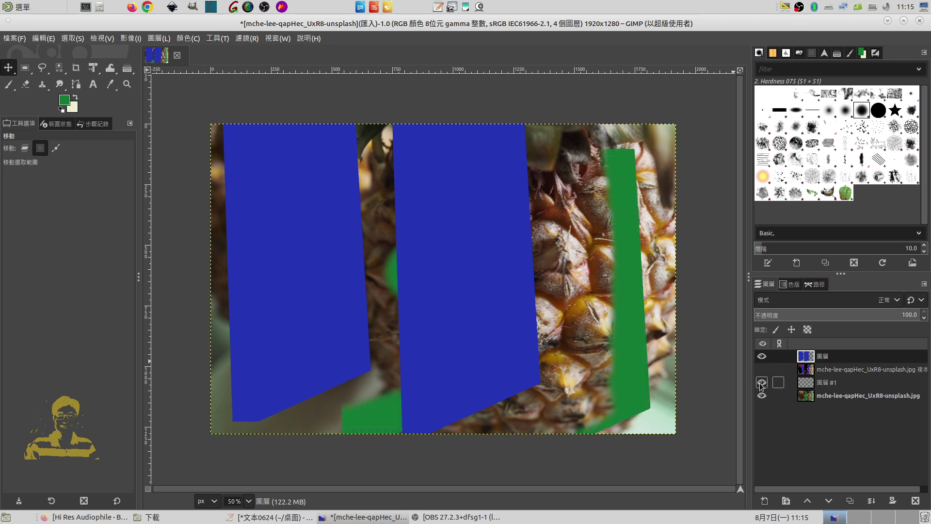
{"action": "left_click_drag", "start_coordinate": [762, 382], "coordinate": [762, 395]}
{"action": "left_click", "coordinate": [765, 360]}
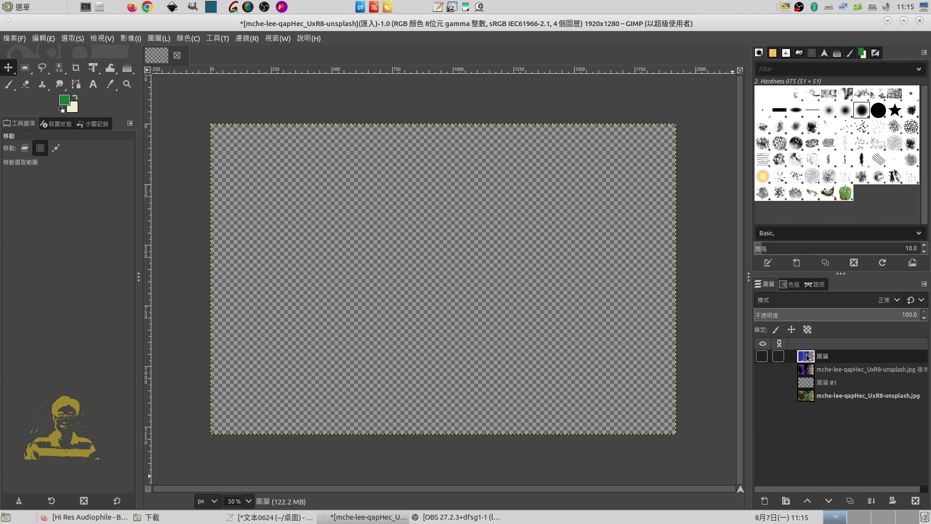
{"action": "left_click", "coordinate": [762, 357]}
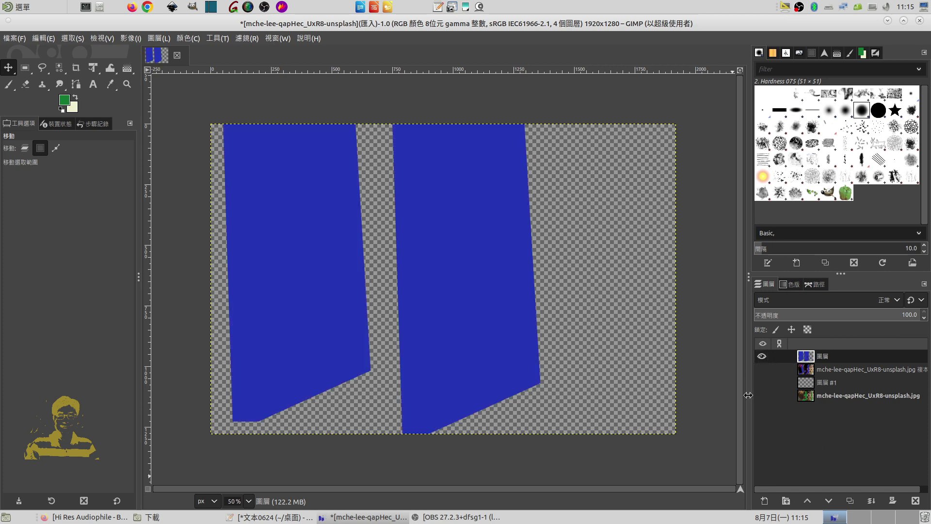
Create the empty layer 圖層 #2 and hide the blue layer beneath it
{"action": "left_click", "coordinate": [764, 500]}
{"action": "left_click", "coordinate": [883, 490]}
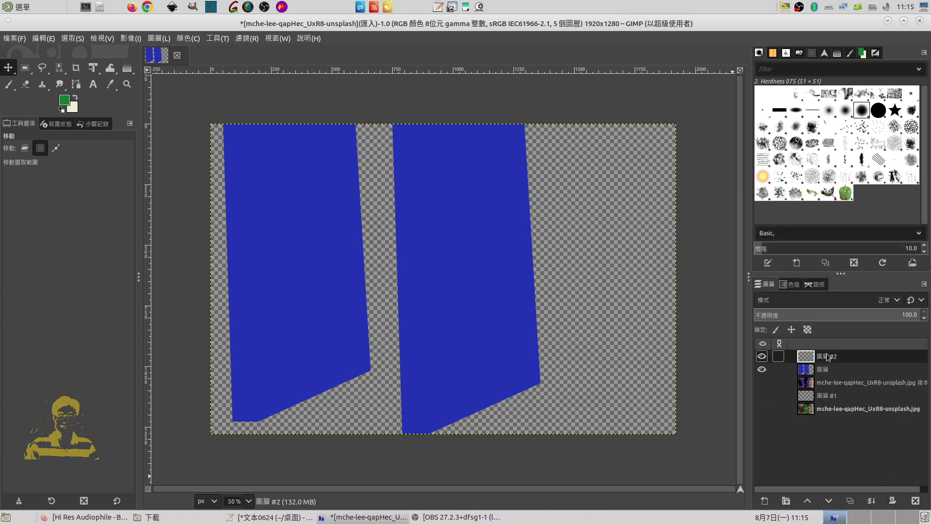
{"action": "left_click", "coordinate": [760, 370]}
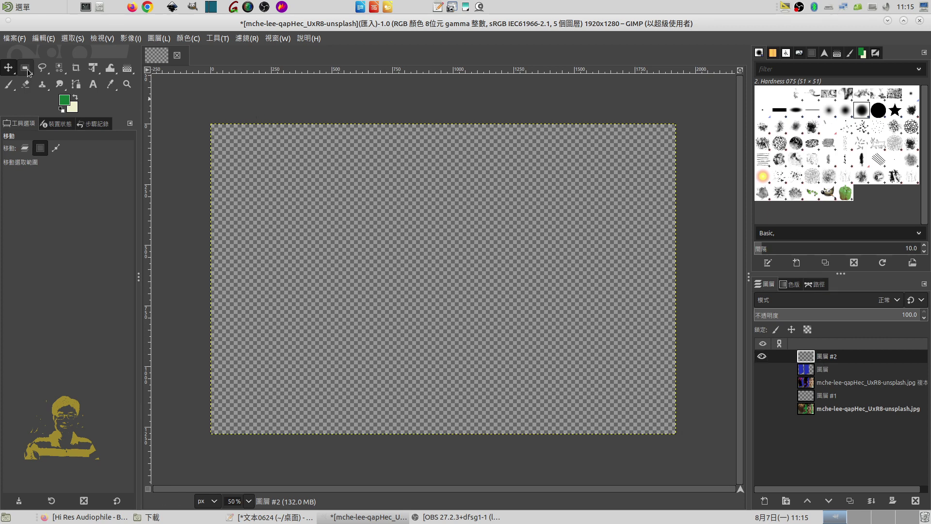
{"action": "mouse_move", "coordinate": [25, 68]}
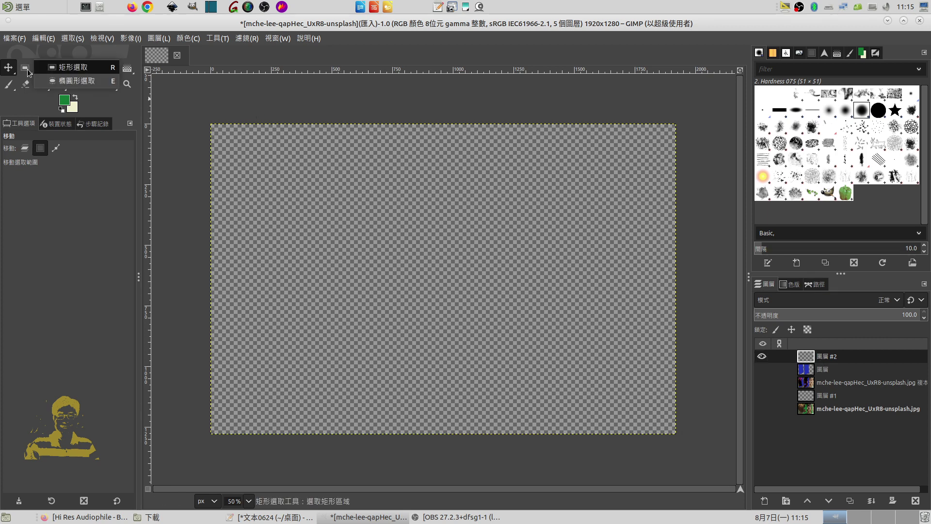
Draw Add-mode rectangle selections ending at 648×616 px, and make the 圖層 blue-panel layer active and visible
{"action": "left_click", "coordinate": [69, 73]}
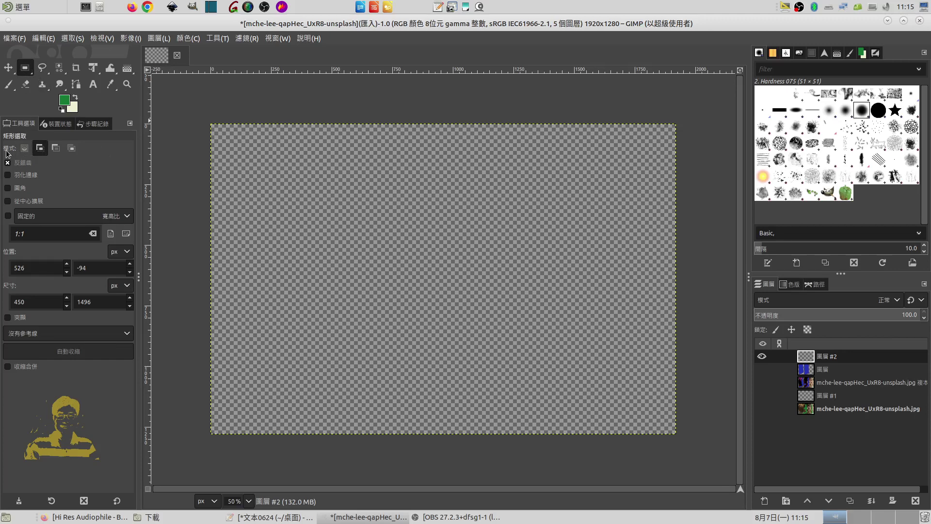
{"action": "left_click", "coordinate": [38, 152]}
{"action": "left_click_drag", "start_coordinate": [275, 166], "coordinate": [392, 309]}
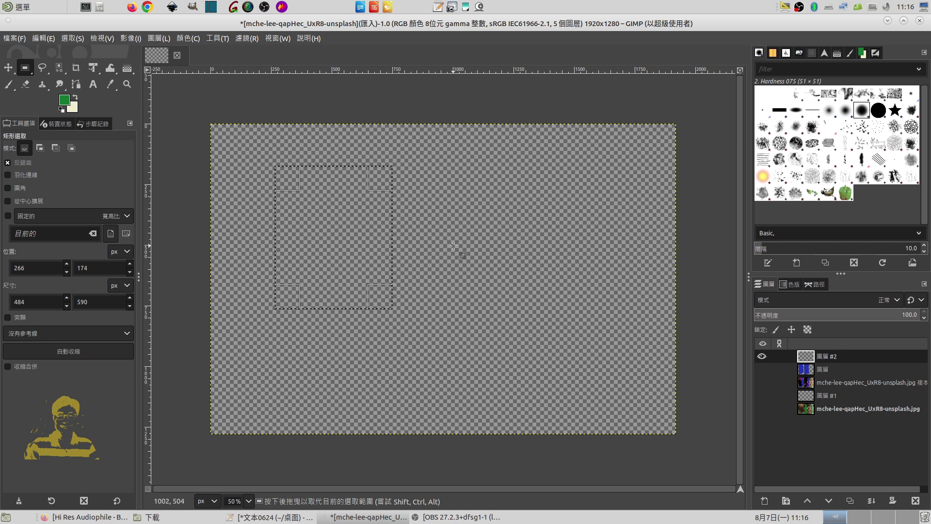
{"action": "left_click_drag", "start_coordinate": [453, 248], "coordinate": [611, 397]}
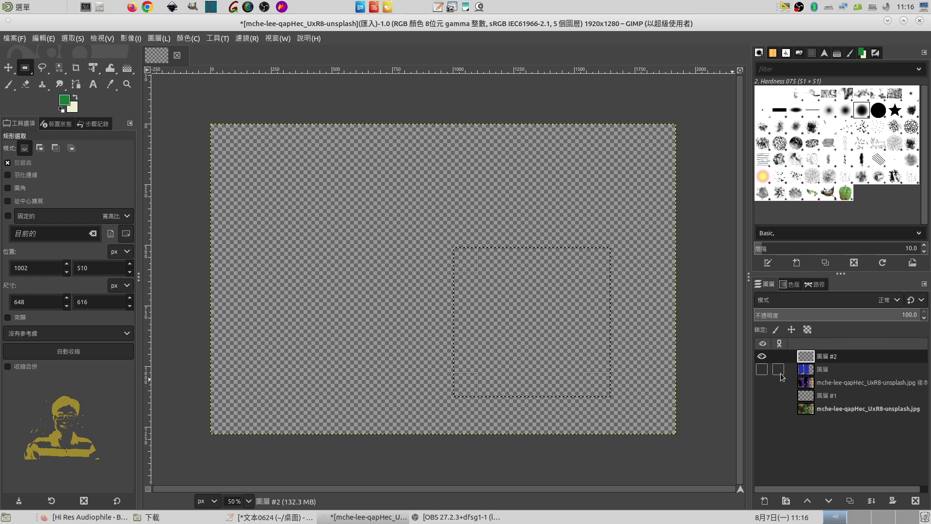
{"action": "left_click", "coordinate": [830, 372]}
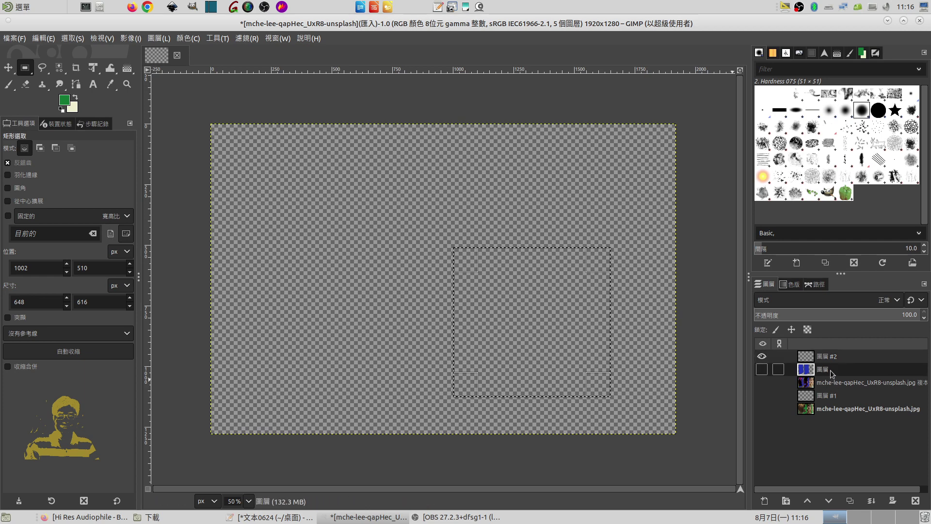
{"action": "left_click", "coordinate": [762, 369]}
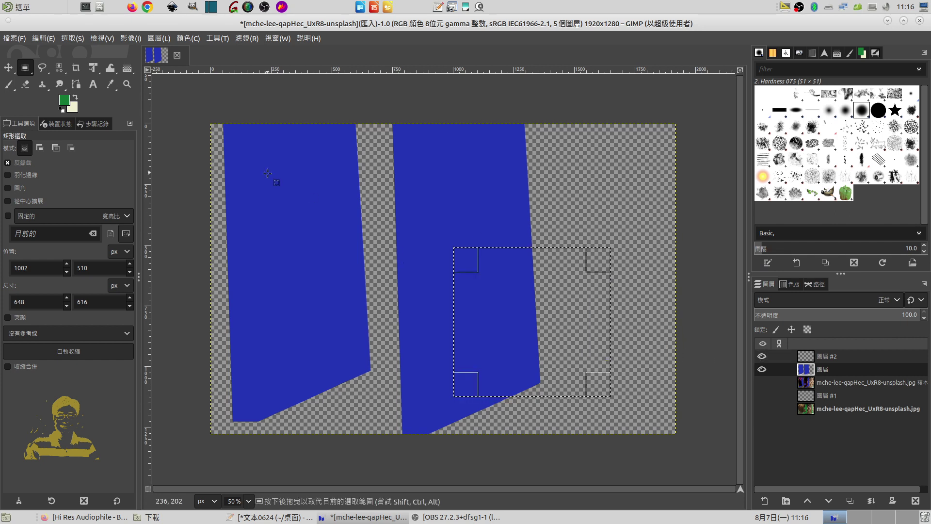
Select a rectangle across both blue panels and add three more rectangles in Add mode
{"action": "left_click_drag", "start_coordinate": [263, 167], "coordinate": [428, 280]}
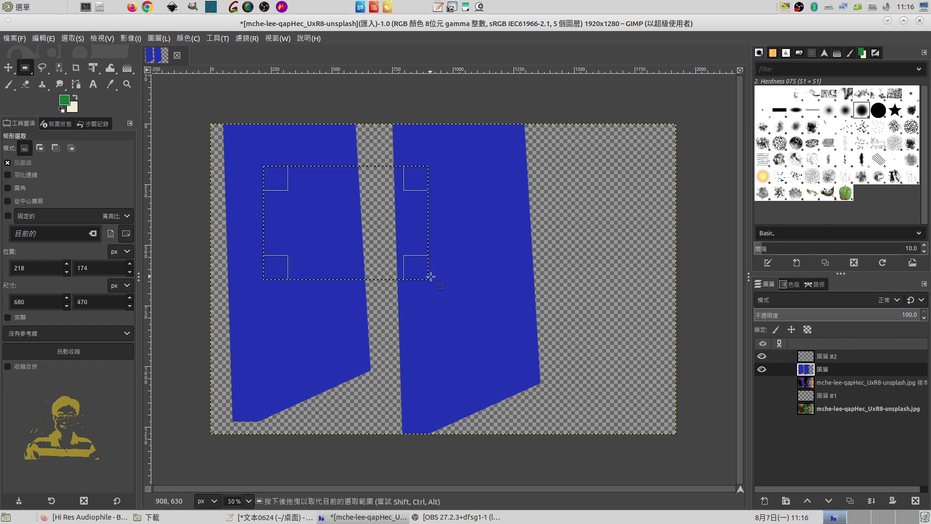
{"action": "left_click", "coordinate": [41, 152]}
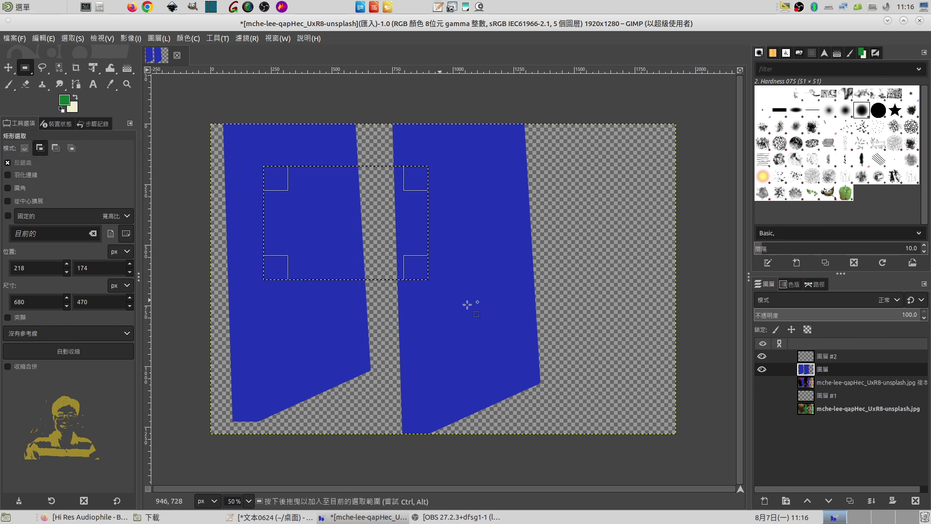
{"action": "mouse_move", "coordinate": [470, 274]}
{"action": "left_mouse_down"}
{"action": "mouse_move", "coordinate": [476, 362]}
{"action": "mouse_move", "coordinate": [637, 404]}
{"action": "left_mouse_up"}
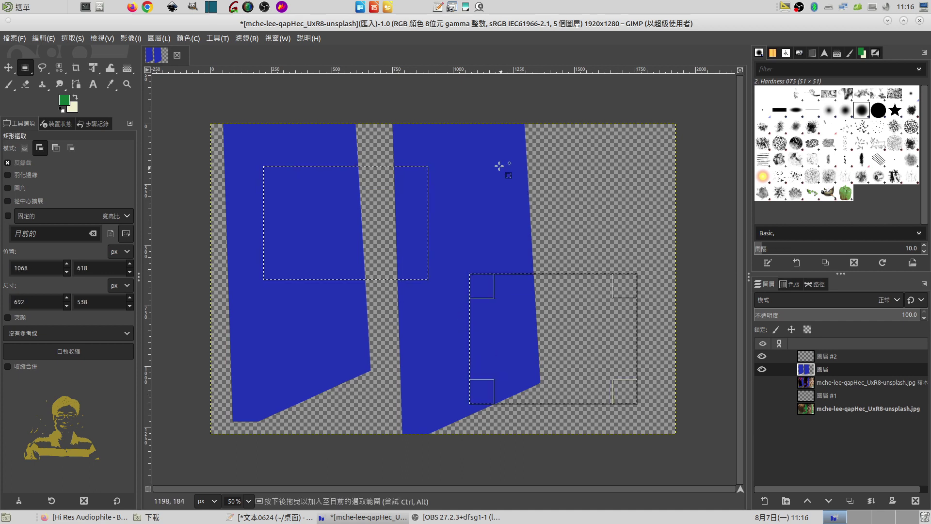
{"action": "left_click_drag", "start_coordinate": [498, 156], "coordinate": [555, 203]}
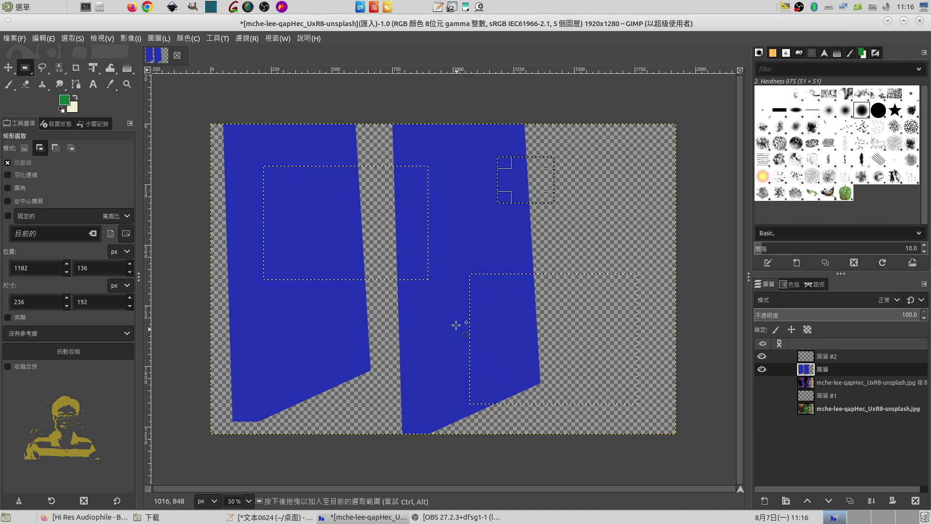
{"action": "mouse_move", "coordinate": [377, 185]}
{"action": "left_mouse_down"}
{"action": "mouse_move", "coordinate": [396, 230]}
{"action": "mouse_move", "coordinate": [515, 315]}
{"action": "left_mouse_up"}
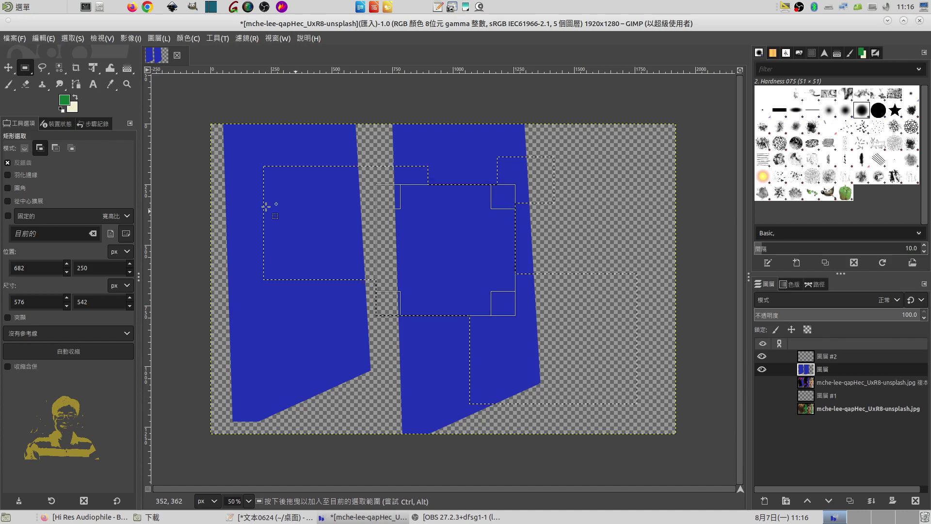
Subtract two rectangles from the selection, then clear it with Select > None
{"action": "left_click", "coordinate": [56, 148]}
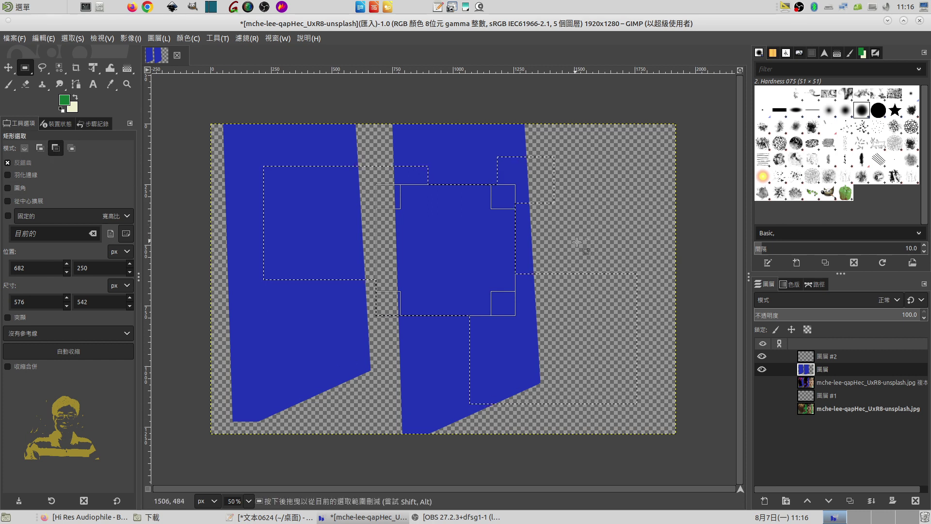
{"action": "left_click_drag", "start_coordinate": [585, 232], "coordinate": [657, 313]}
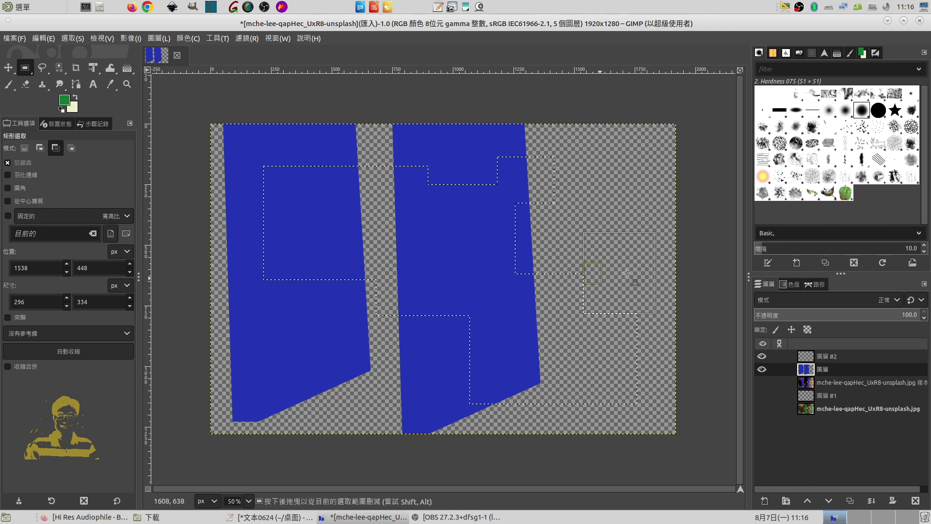
{"action": "left_click_drag", "start_coordinate": [239, 151], "coordinate": [335, 229]}
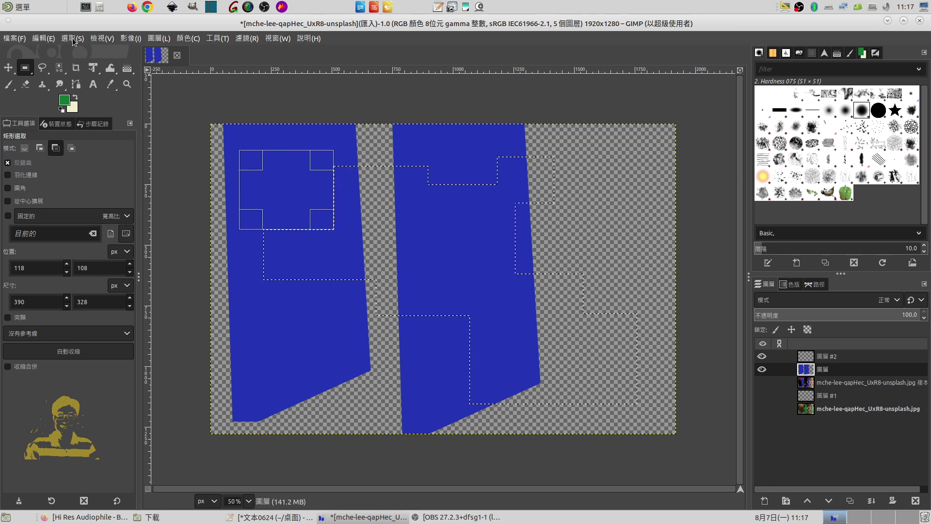
{"action": "left_click", "coordinate": [98, 39]}
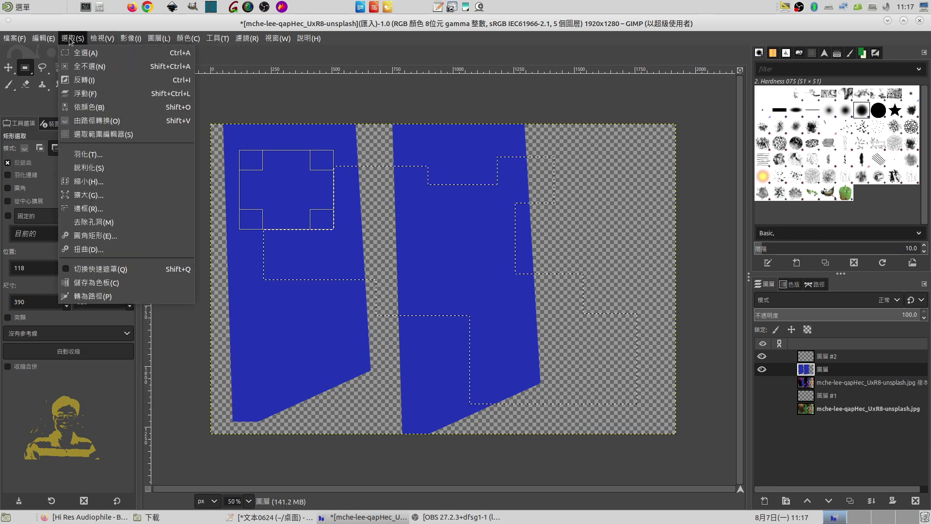
{"action": "left_click", "coordinate": [85, 66]}
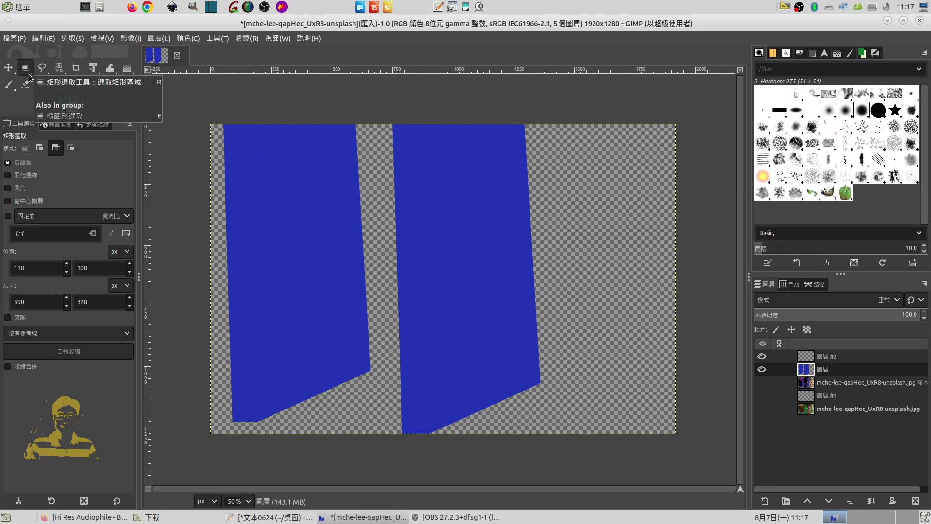
Set Rect Select back to Replace and select a 1218×646 px rectangle at 278,152
{"action": "left_click", "coordinate": [293, 167]}
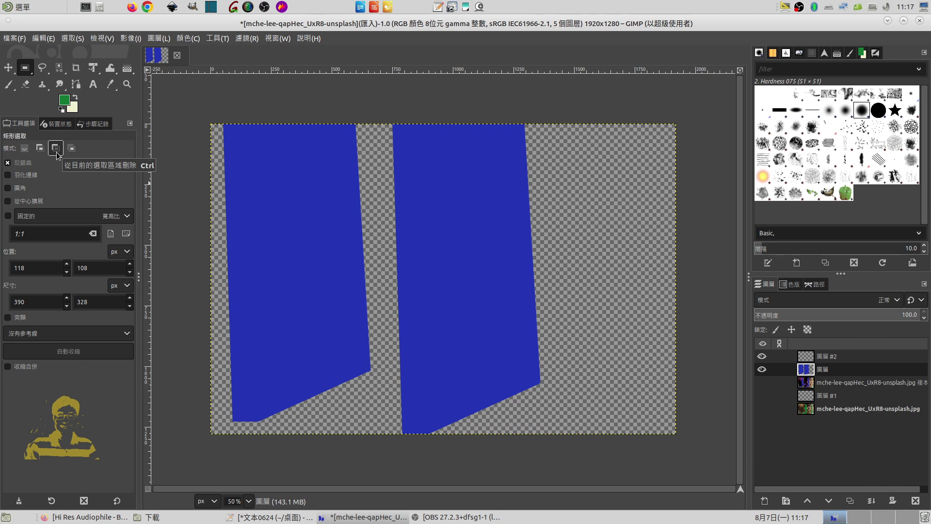
{"action": "left_click", "coordinate": [56, 152]}
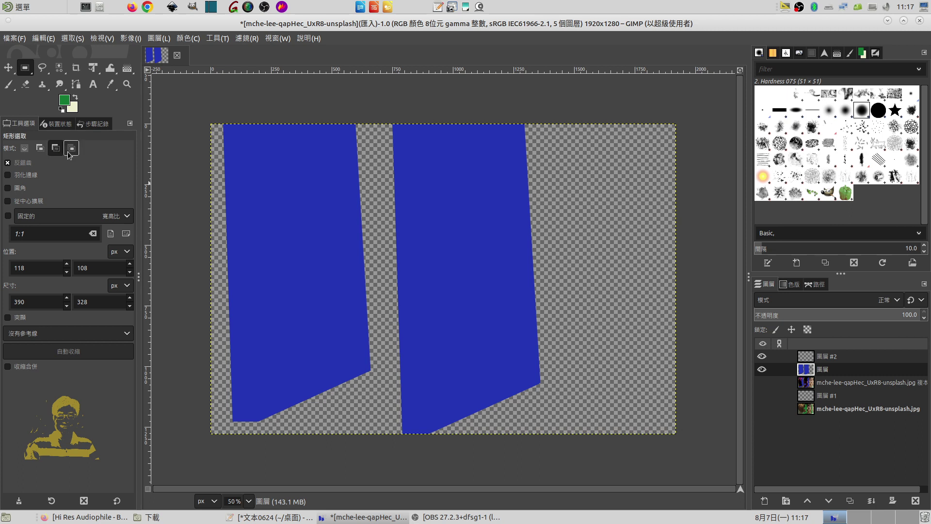
{"action": "left_click", "coordinate": [349, 210]}
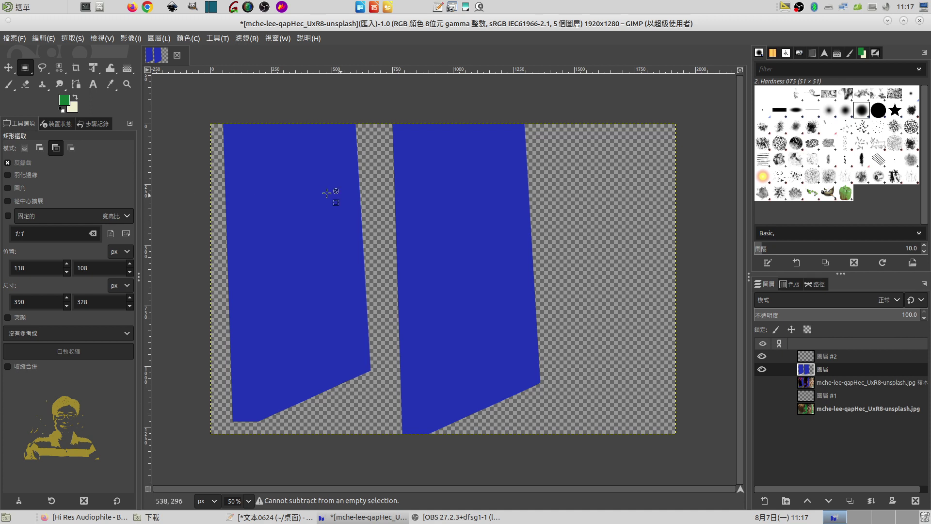
{"action": "left_click", "coordinate": [24, 148]}
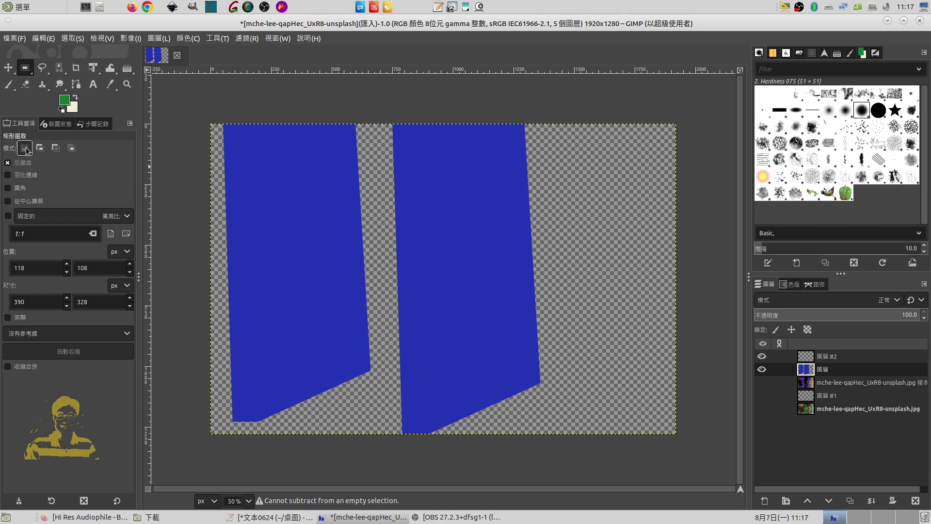
{"action": "left_click_drag", "start_coordinate": [278, 161], "coordinate": [574, 316]}
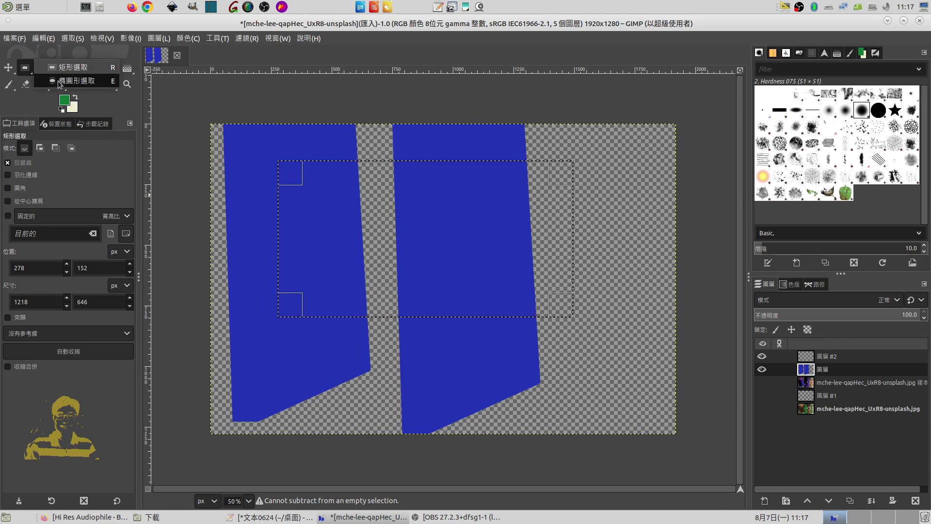
With Ellipse Select in Subtract mode, cut ellipses from the selection's bottom and right side
{"action": "left_click_drag", "start_coordinate": [26, 72], "coordinate": [63, 80]}
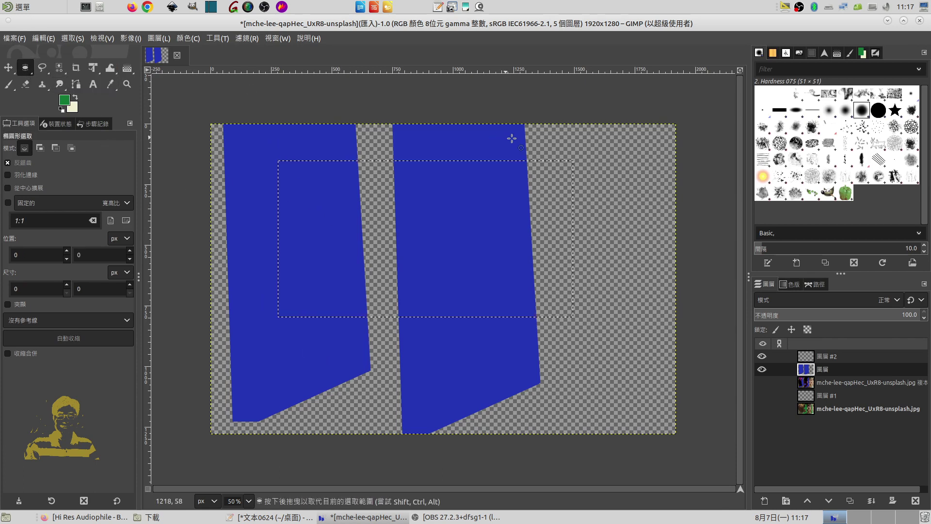
{"action": "left_click", "coordinate": [56, 148]}
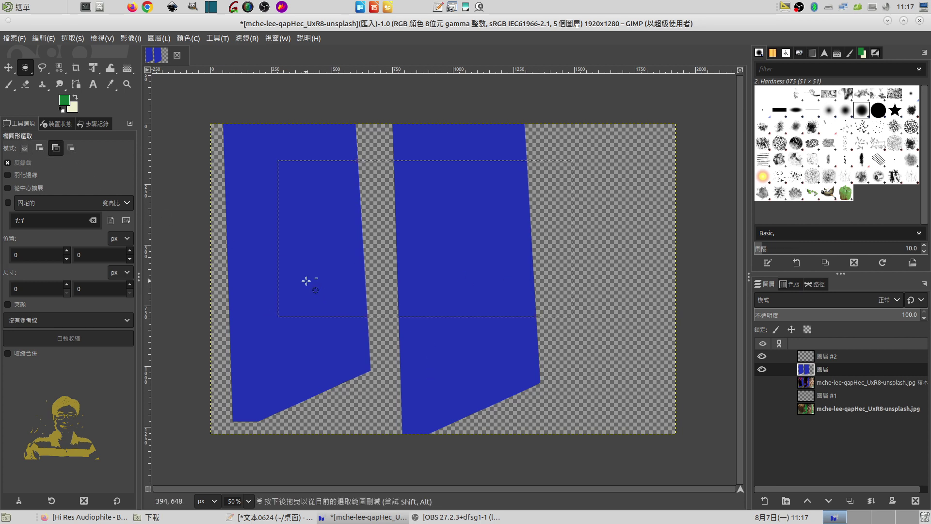
{"action": "mouse_move", "coordinate": [319, 280]}
{"action": "left_mouse_down"}
{"action": "mouse_move", "coordinate": [552, 393]}
{"action": "mouse_move", "coordinate": [544, 383]}
{"action": "left_mouse_up"}
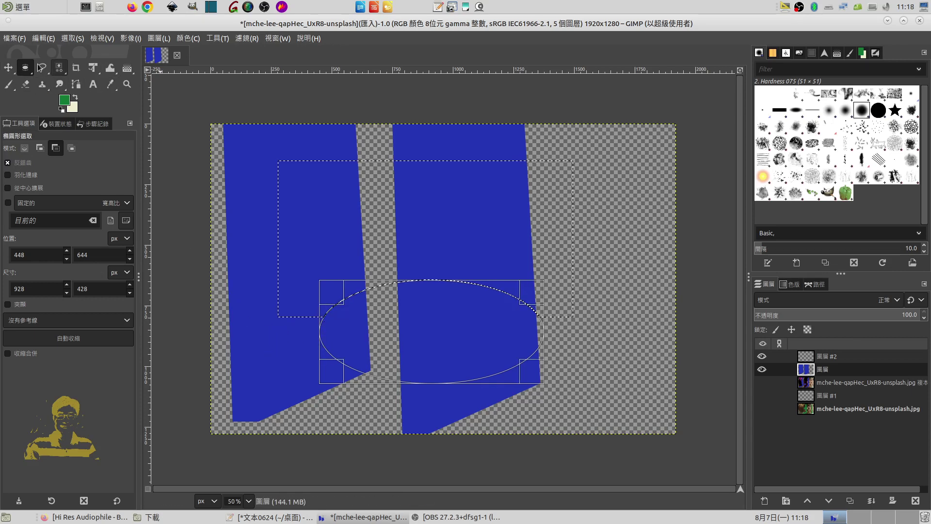
{"action": "left_click", "coordinate": [8, 68]}
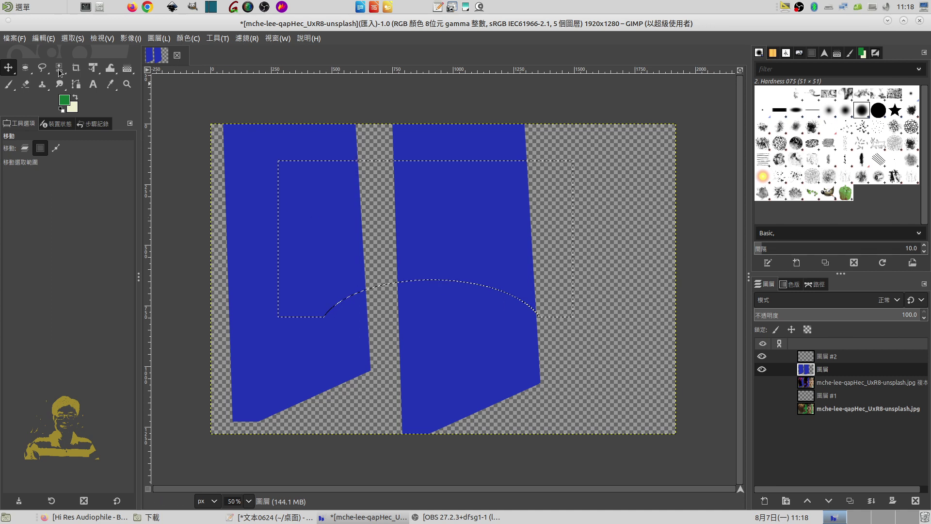
{"action": "left_click", "coordinate": [25, 68]}
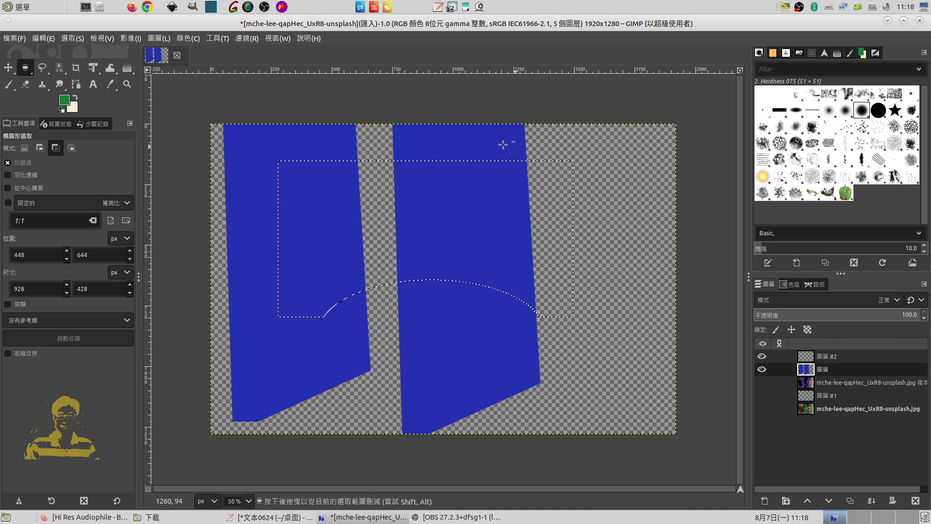
{"action": "mouse_move", "coordinate": [465, 135]}
{"action": "left_mouse_down"}
{"action": "mouse_move", "coordinate": [527, 299]}
{"action": "mouse_move", "coordinate": [658, 369]}
{"action": "left_mouse_up"}
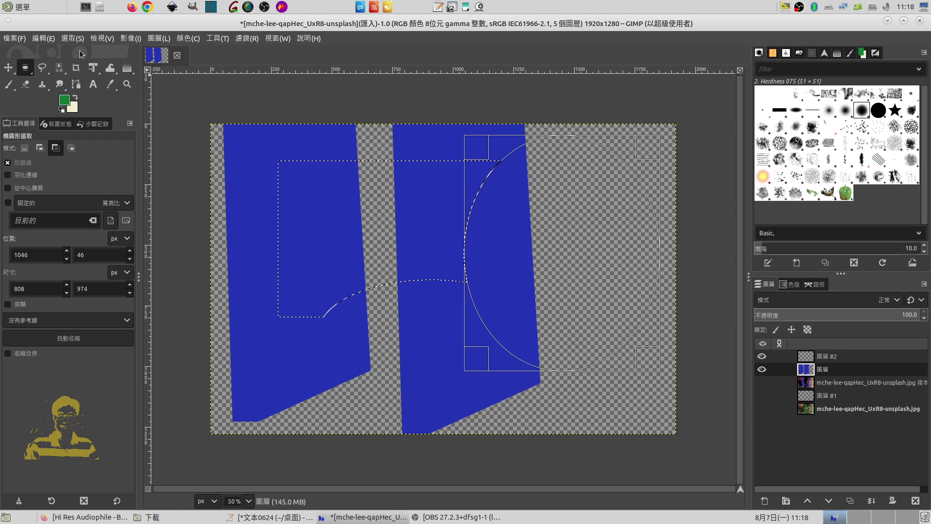
{"action": "key", "text": "m"}
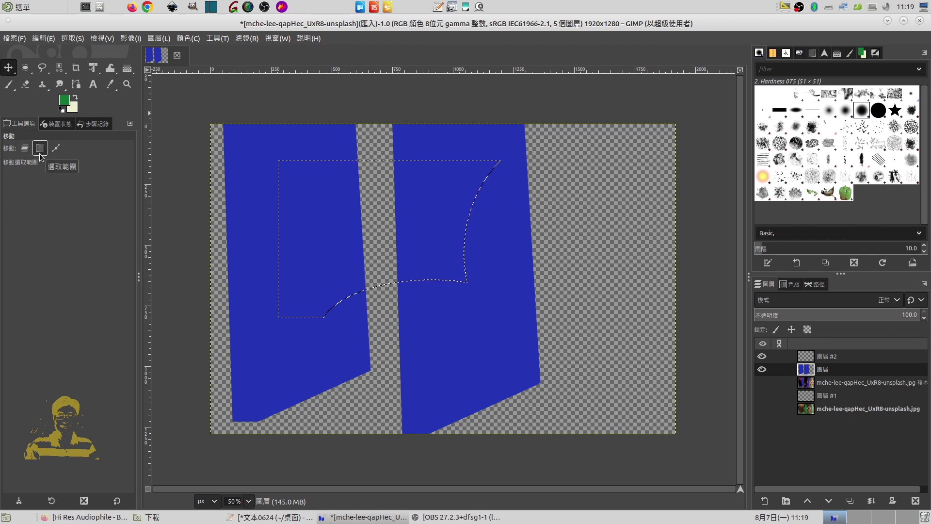
Shift the selection outline, make 圖層 #2 the active layer, and bring up the Select menu
{"action": "mouse_move", "coordinate": [349, 226]}
{"action": "left_mouse_down"}
{"action": "mouse_move", "coordinate": [306, 226]}
{"action": "mouse_move", "coordinate": [330, 255]}
{"action": "mouse_move", "coordinate": [336, 186]}
{"action": "mouse_move", "coordinate": [297, 181]}
{"action": "mouse_move", "coordinate": [499, 196]}
{"action": "mouse_move", "coordinate": [309, 207]}
{"action": "mouse_move", "coordinate": [303, 190]}
{"action": "left_mouse_up"}
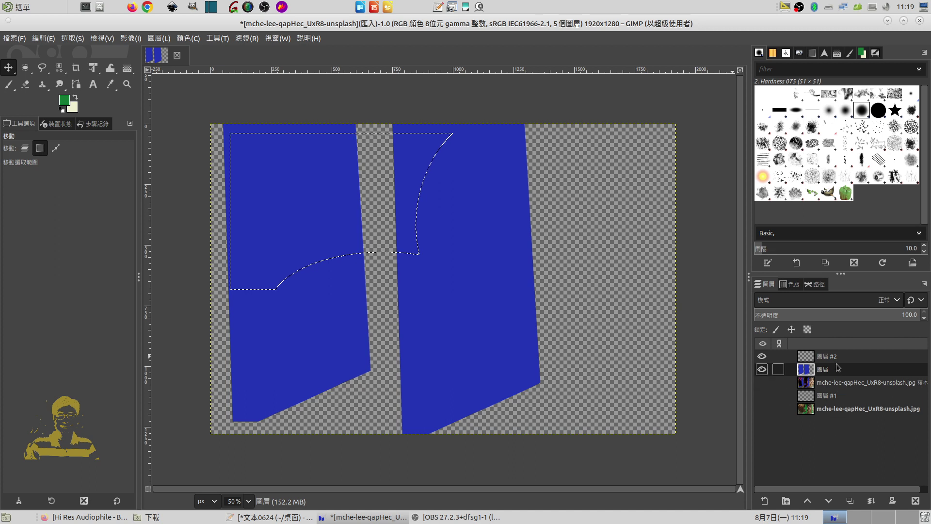
{"action": "left_click", "coordinate": [830, 383]}
{"action": "left_click", "coordinate": [829, 398]}
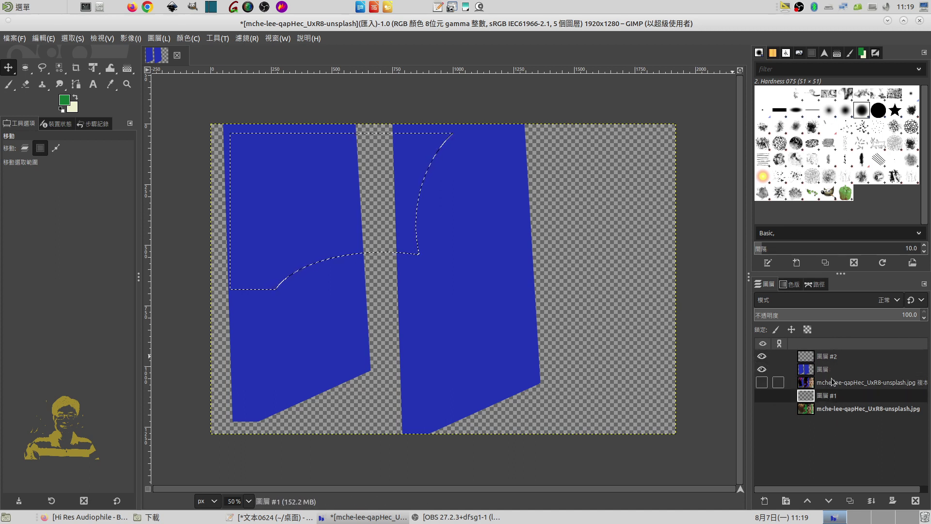
{"action": "left_click", "coordinate": [834, 359]}
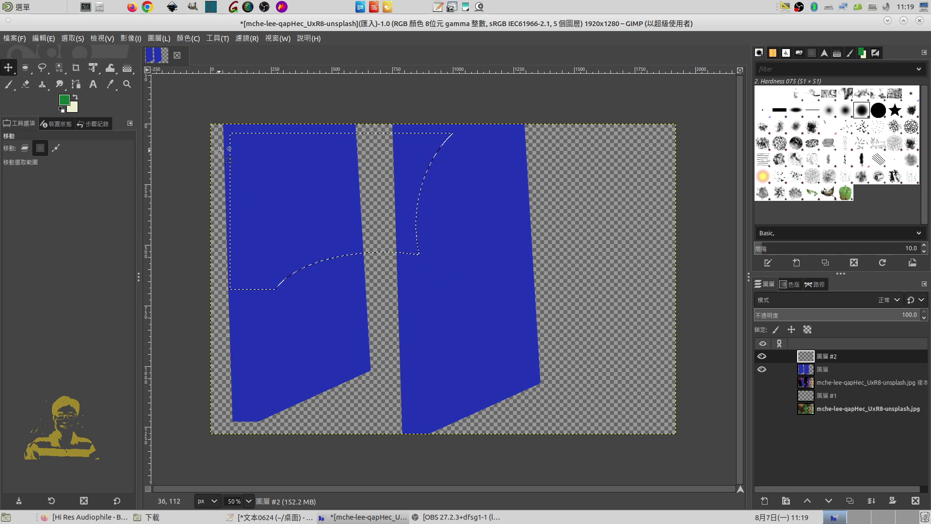
{"action": "left_click", "coordinate": [69, 39]}
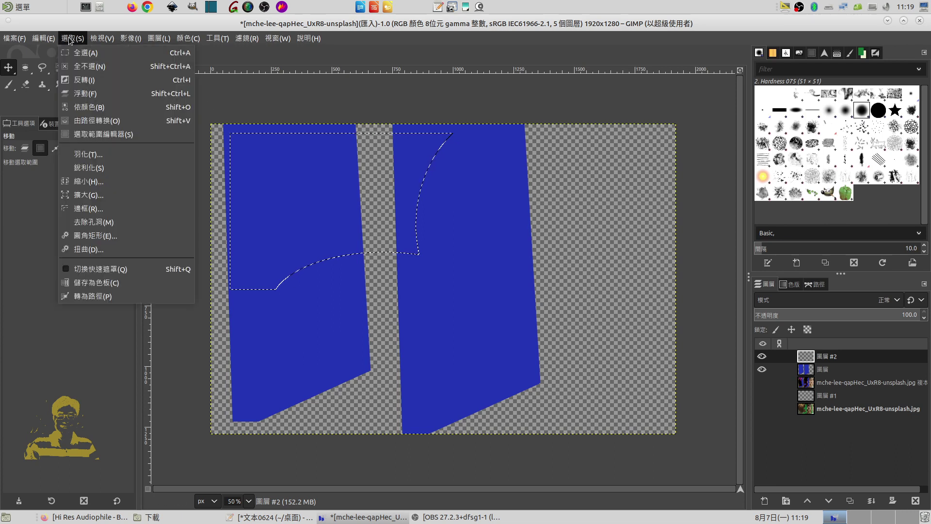
Convert the curved selection to a path and check it in the Paths list while moving the outline
{"action": "left_click", "coordinate": [95, 297]}
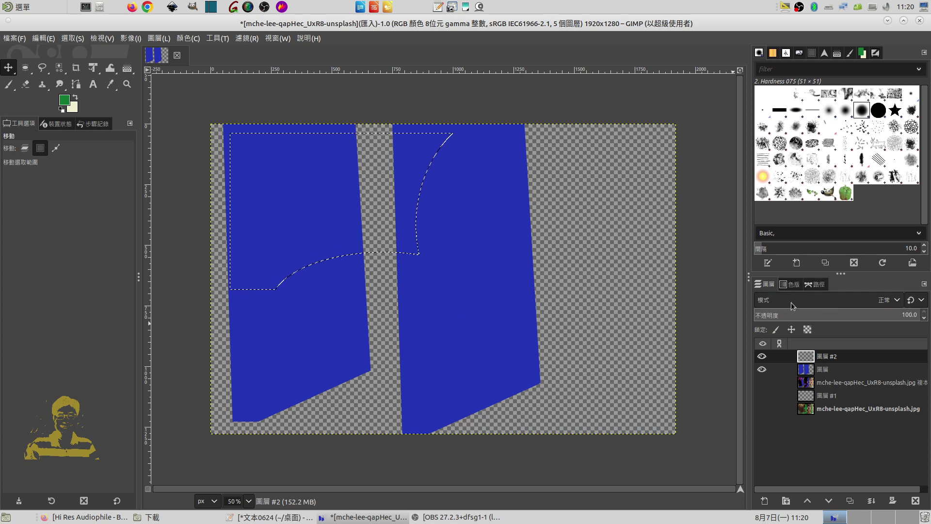
{"action": "left_click", "coordinate": [818, 285]}
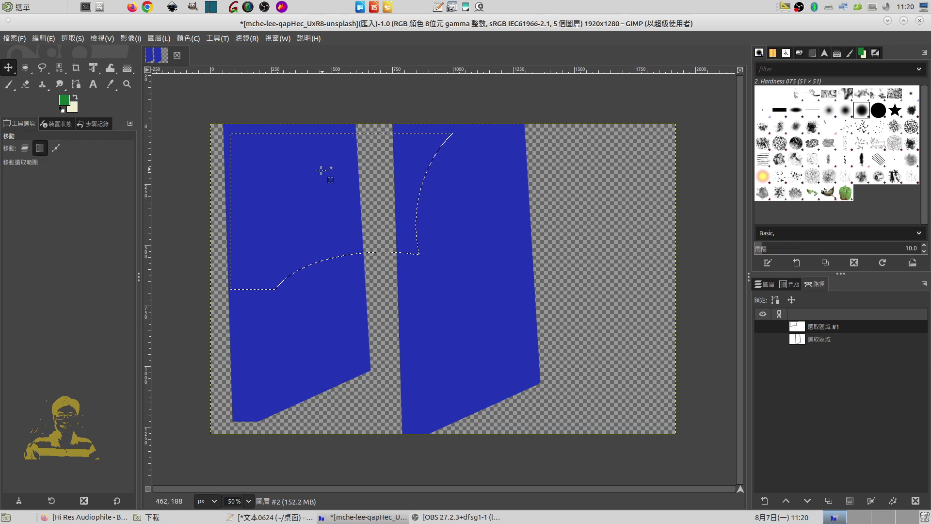
{"action": "mouse_move", "coordinate": [320, 171]}
{"action": "left_mouse_down"}
{"action": "mouse_move", "coordinate": [520, 294]}
{"action": "mouse_move", "coordinate": [543, 212]}
{"action": "left_mouse_up"}
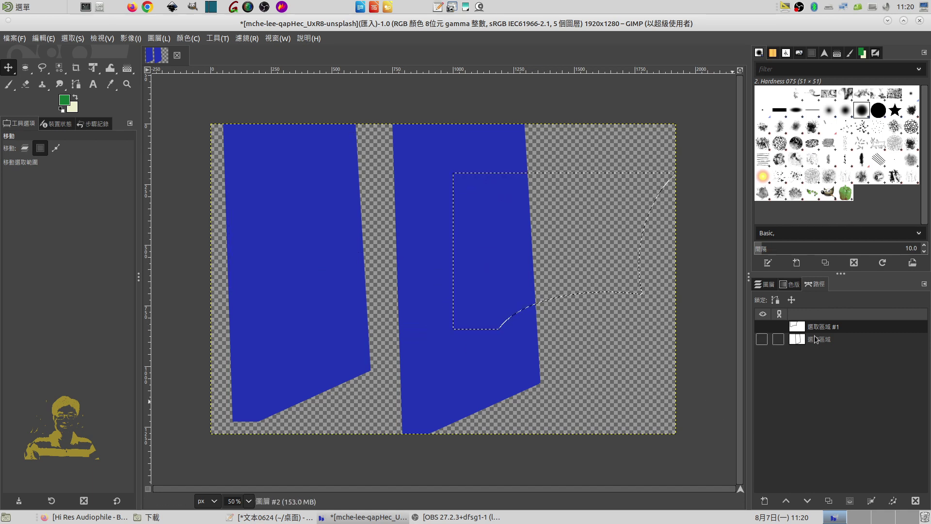
{"action": "left_click", "coordinate": [764, 285]}
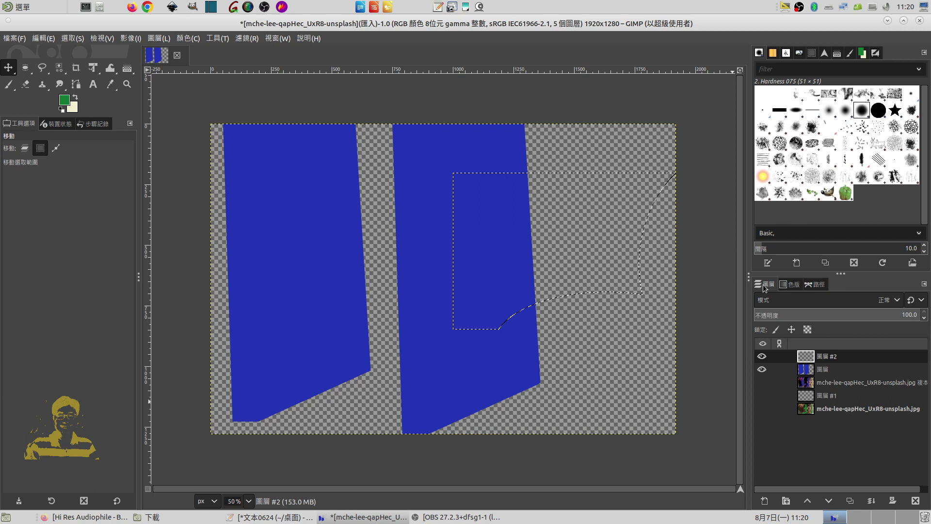
{"action": "left_click", "coordinate": [819, 284]}
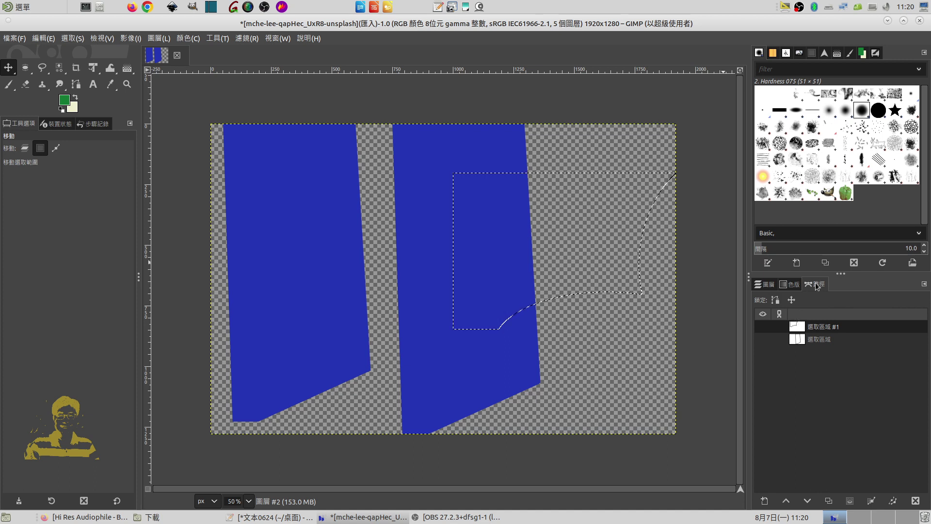
{"action": "left_click", "coordinate": [766, 287]}
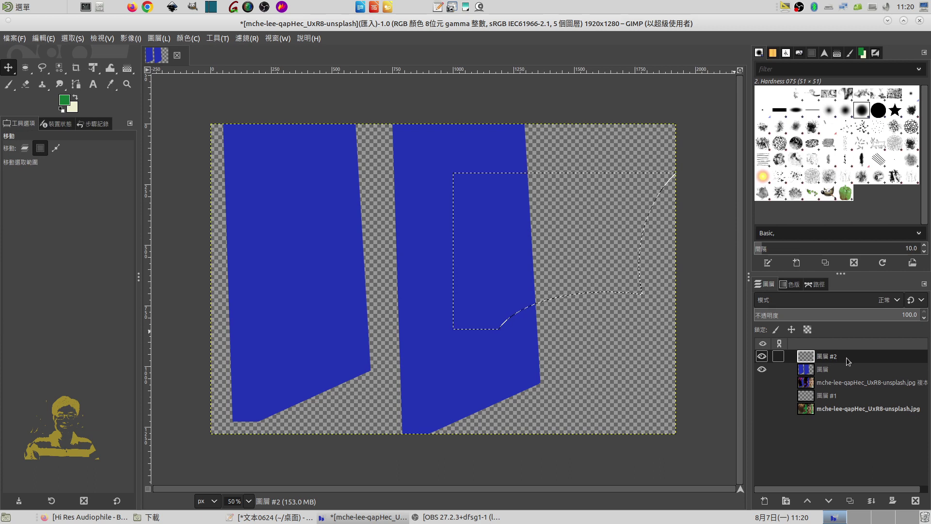
{"action": "left_click", "coordinate": [820, 285]}
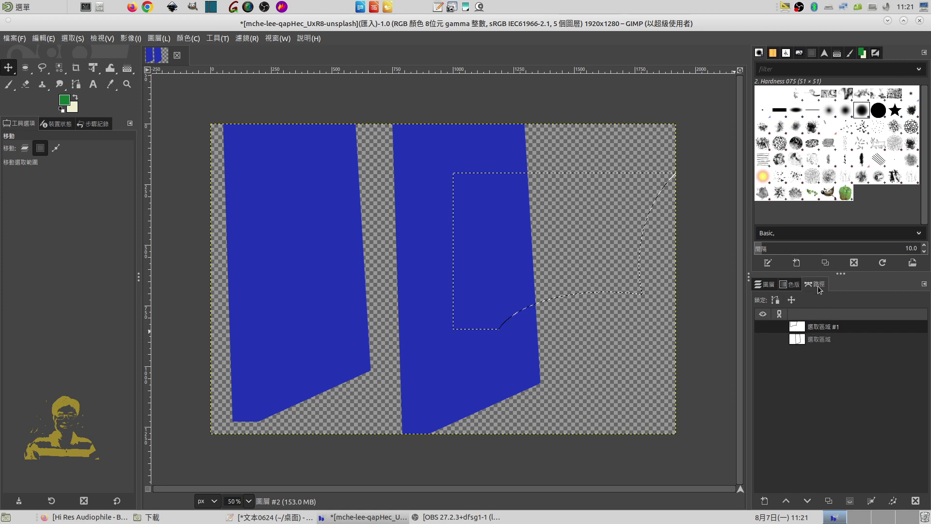
{"action": "mouse_move", "coordinate": [837, 327]}
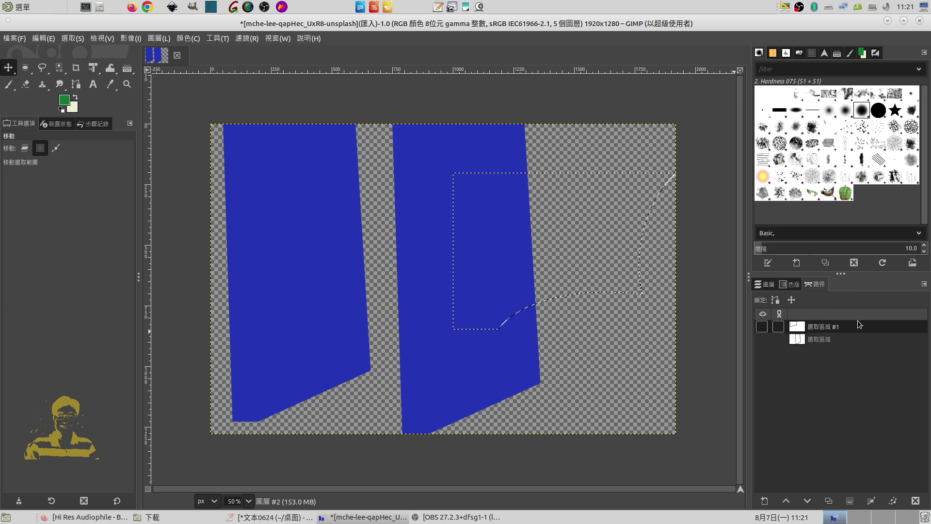
Add path 選取區域 #1 to the selection, shift the outline down-right, and add the path again
{"action": "right_click", "coordinate": [826, 325]}
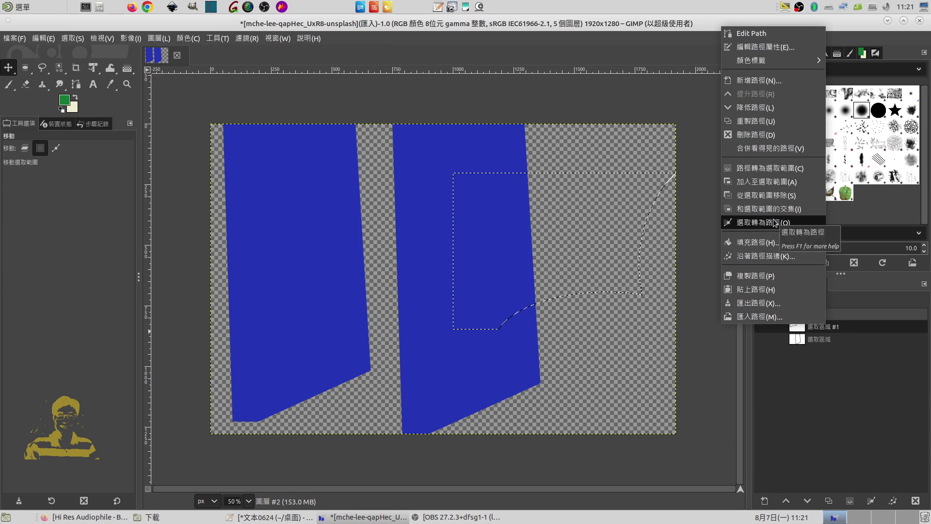
{"action": "left_click", "coordinate": [770, 182]}
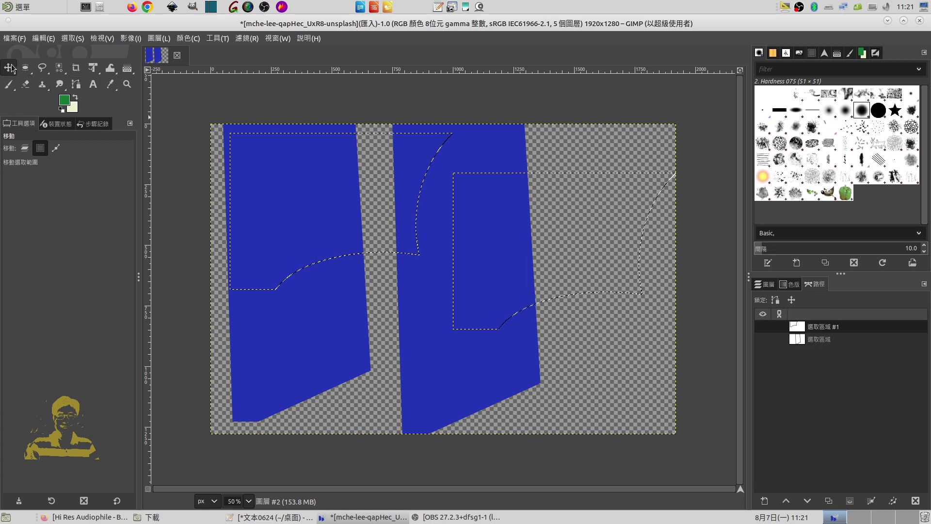
{"action": "left_click_drag", "start_coordinate": [353, 236], "coordinate": [348, 245]}
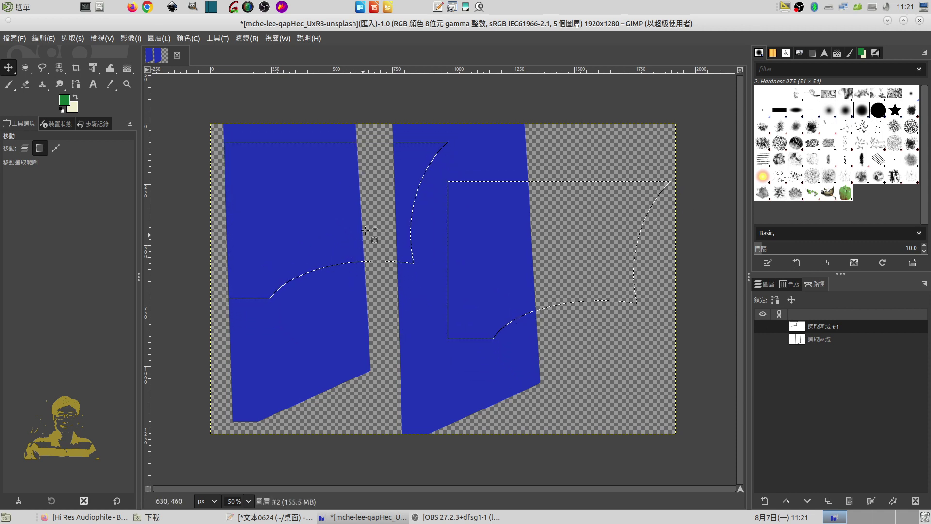
{"action": "mouse_move", "coordinate": [348, 245]}
{"action": "left_mouse_down"}
{"action": "mouse_move", "coordinate": [369, 290]}
{"action": "mouse_move", "coordinate": [359, 306]}
{"action": "left_mouse_up"}
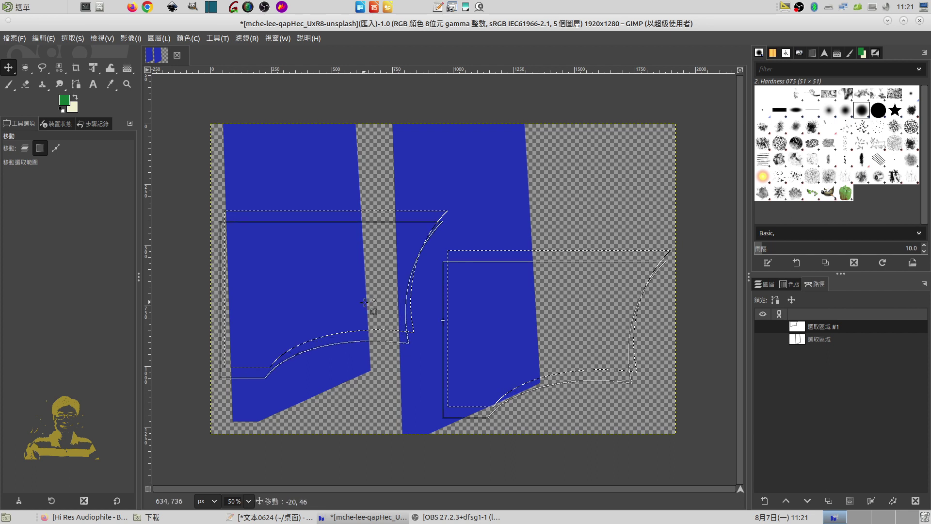
{"action": "mouse_move", "coordinate": [822, 327]}
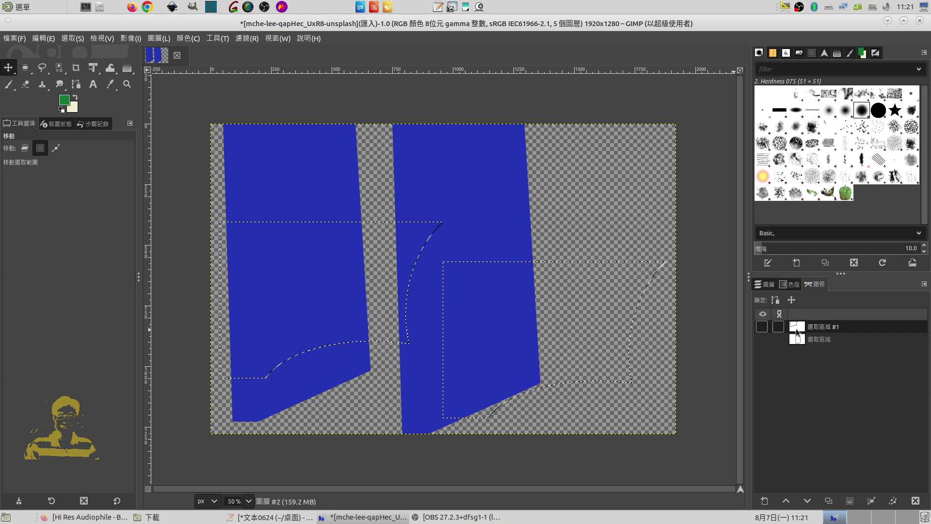
{"action": "right_click", "coordinate": [798, 326]}
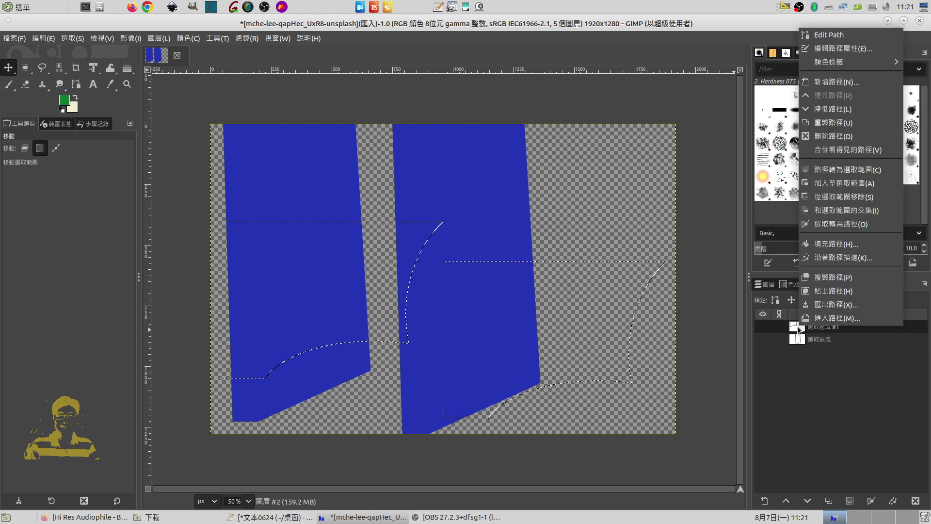
{"action": "left_click", "coordinate": [848, 183]}
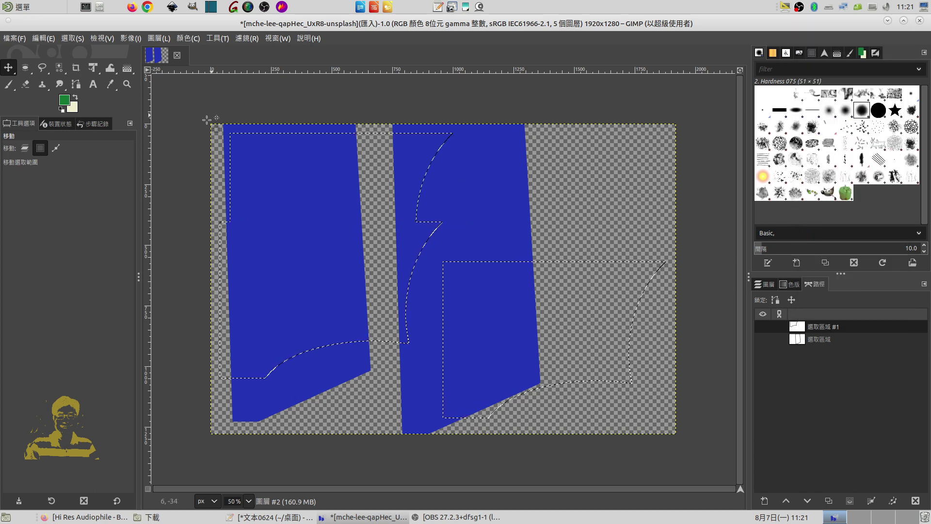
Dismiss the path options and clear the selection with Select > None
{"action": "right_click", "coordinate": [832, 329]}
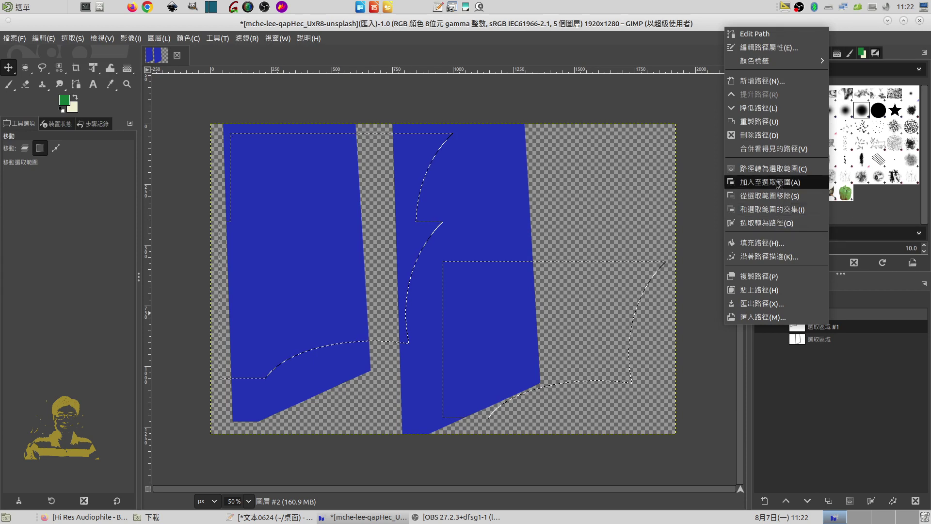
{"action": "key", "text": "Escape"}
{"action": "left_click", "coordinate": [81, 41]}
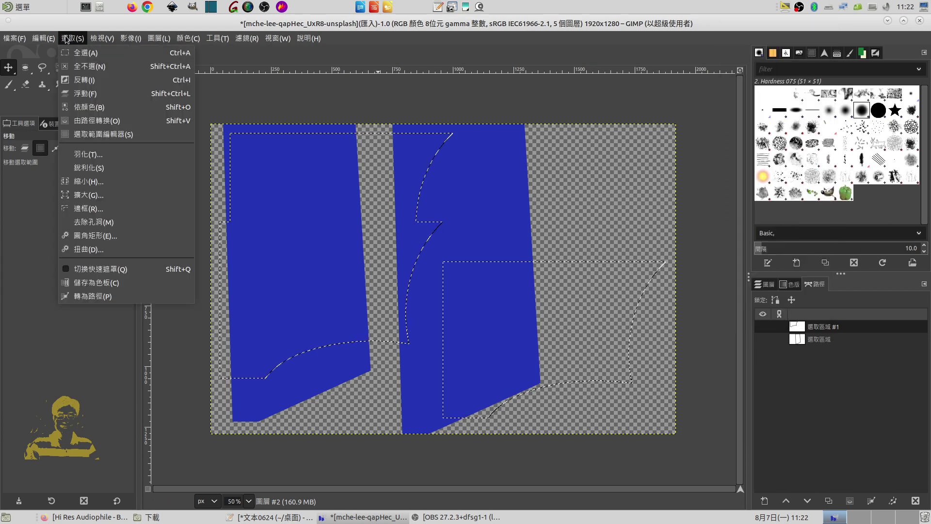
{"action": "left_click", "coordinate": [77, 63]}
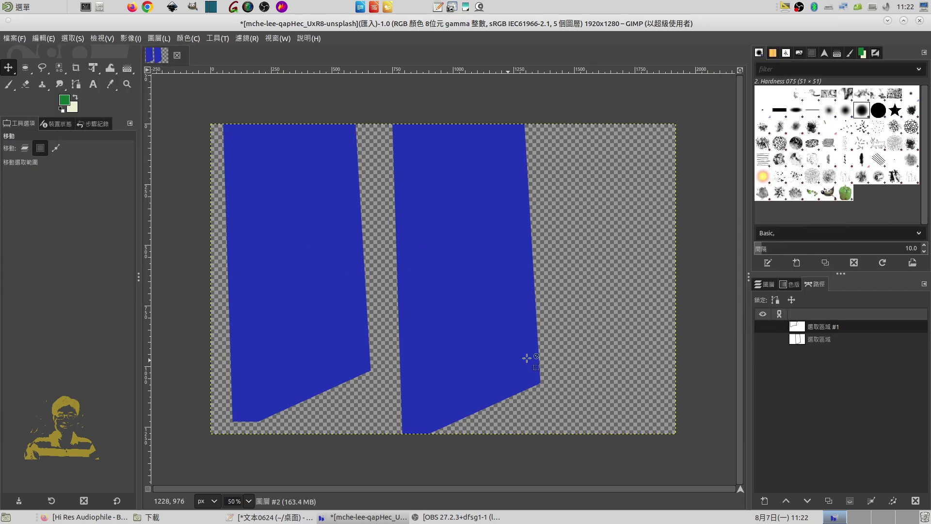
Load path 選取區域 #1 as a selection, move it, add the path again, then select none
{"action": "right_click", "coordinate": [800, 326]}
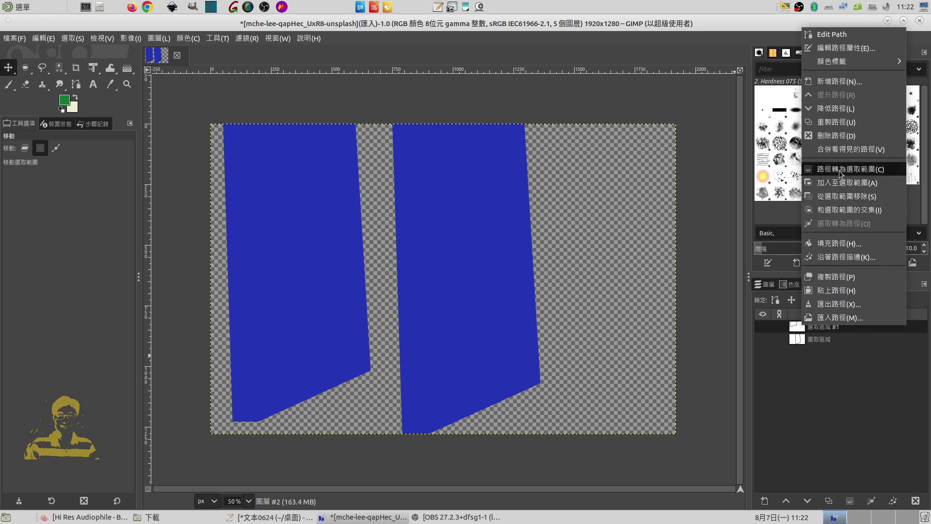
{"action": "left_click", "coordinate": [848, 170]}
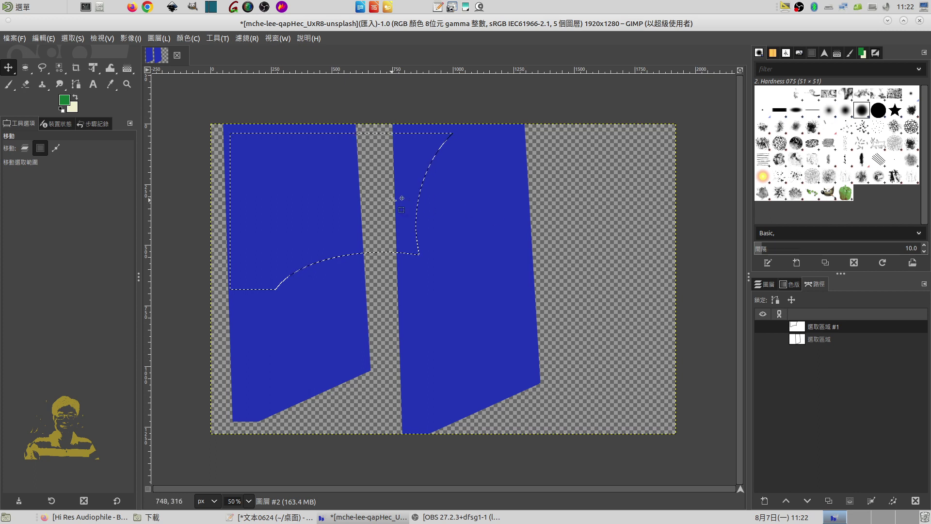
{"action": "mouse_move", "coordinate": [393, 200]}
{"action": "left_mouse_down"}
{"action": "mouse_move", "coordinate": [604, 338]}
{"action": "mouse_move", "coordinate": [609, 267]}
{"action": "left_mouse_up"}
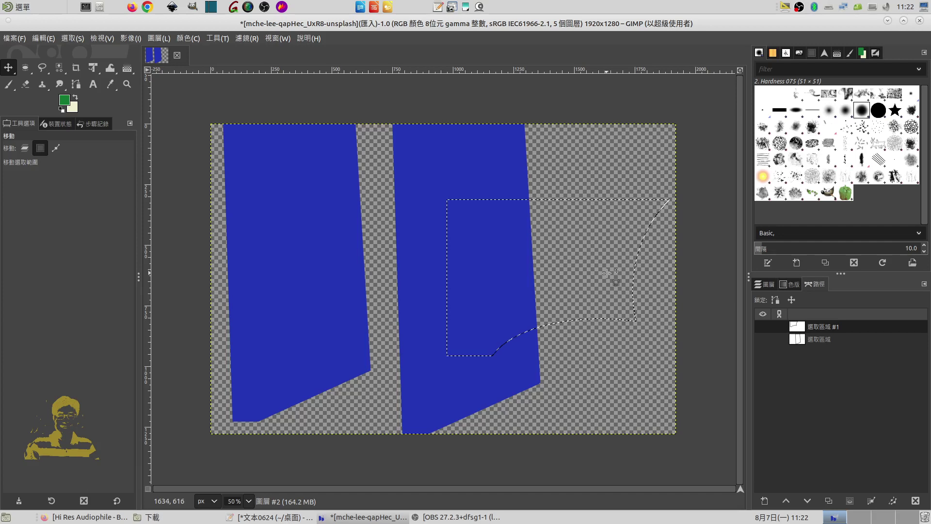
{"action": "right_click", "coordinate": [802, 332]}
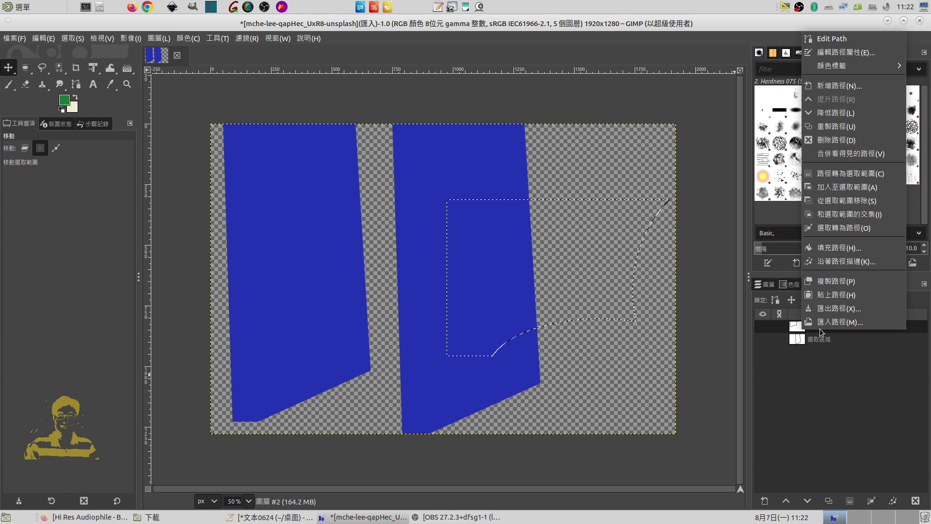
{"action": "left_click", "coordinate": [835, 187]}
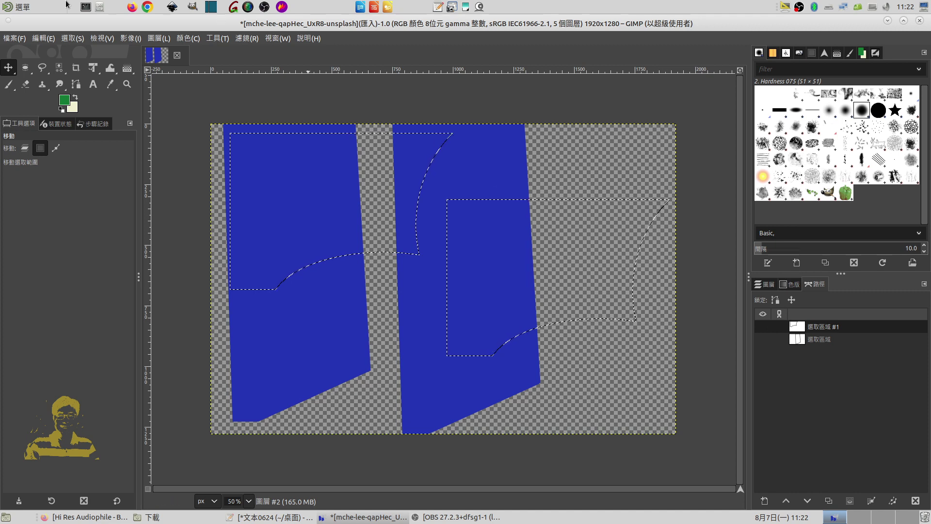
{"action": "left_click", "coordinate": [68, 37]}
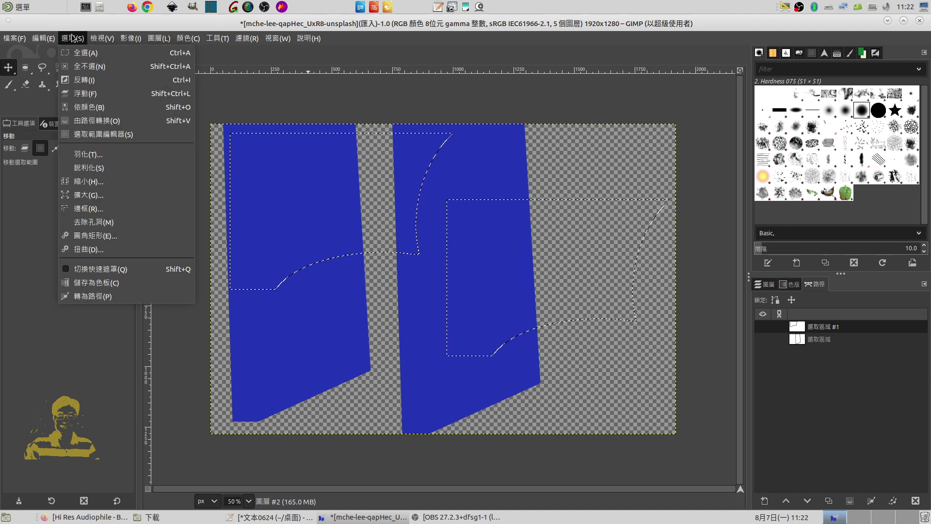
{"action": "left_click", "coordinate": [94, 66]}
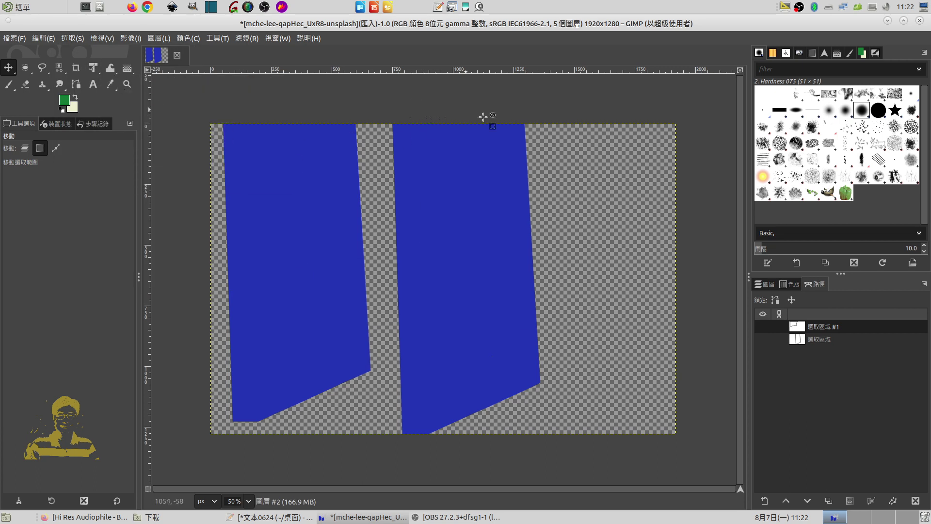
Draw a tall 580×1398 rectangle selection and start a Selection-mode Unified Transform on it
{"action": "left_click", "coordinate": [767, 285]}
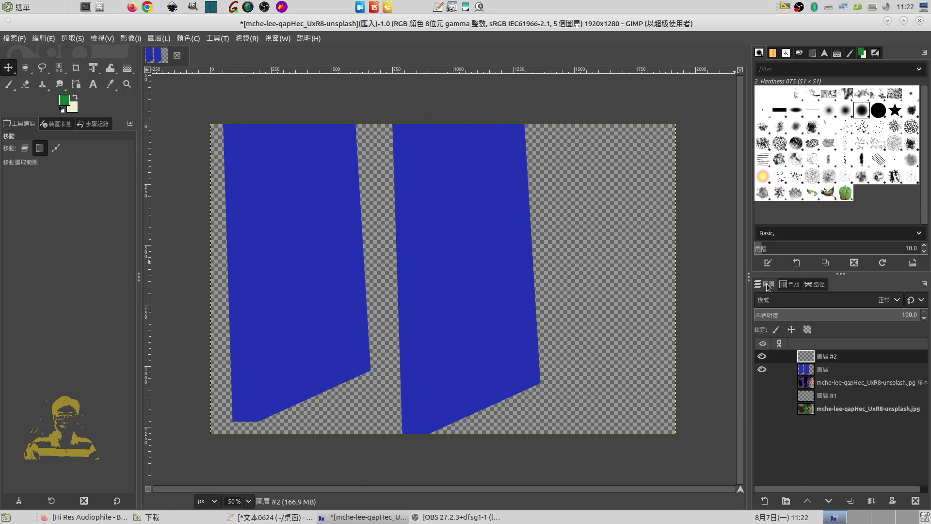
{"action": "left_click", "coordinate": [25, 69]}
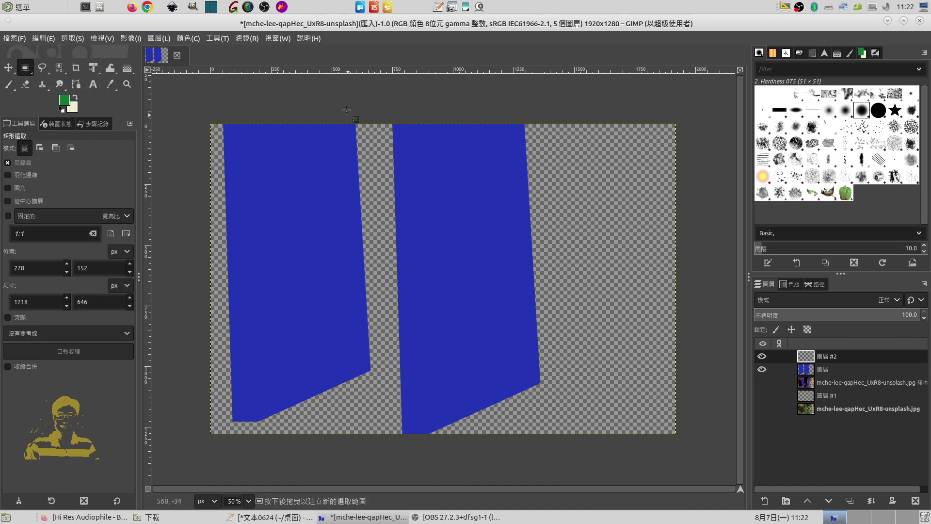
{"action": "left_click_drag", "start_coordinate": [347, 111], "coordinate": [356, 210]}
{"action": "left_click_drag", "start_coordinate": [367, 322], "coordinate": [487, 449]}
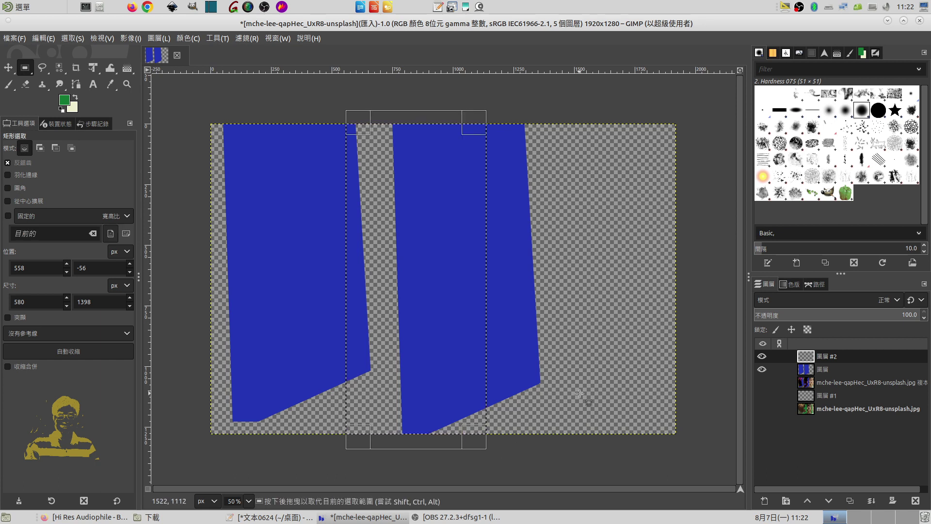
{"action": "left_click", "coordinate": [94, 69]}
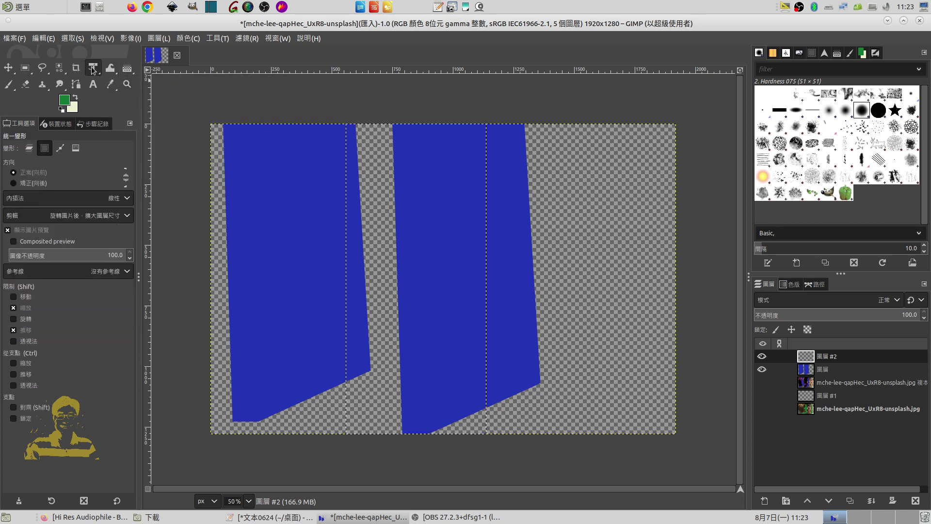
{"action": "left_click", "coordinate": [44, 150]}
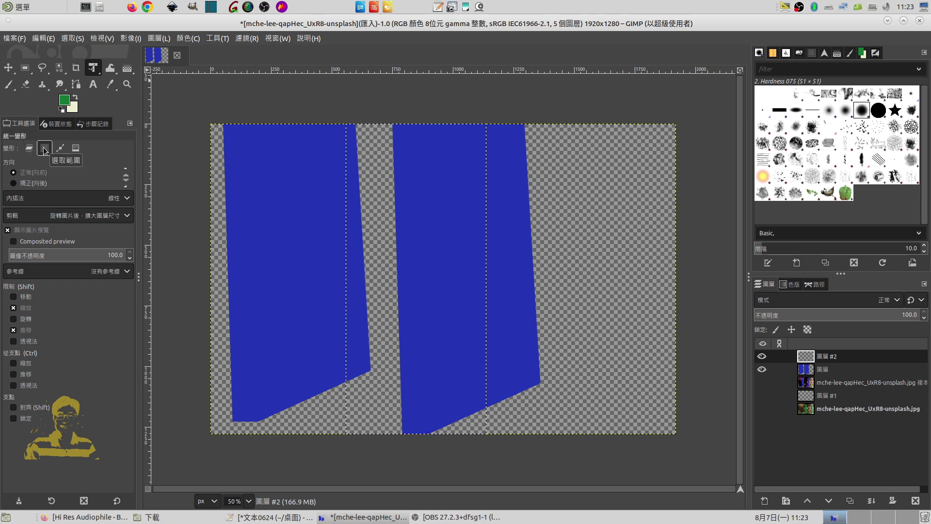
{"action": "left_click", "coordinate": [461, 195]}
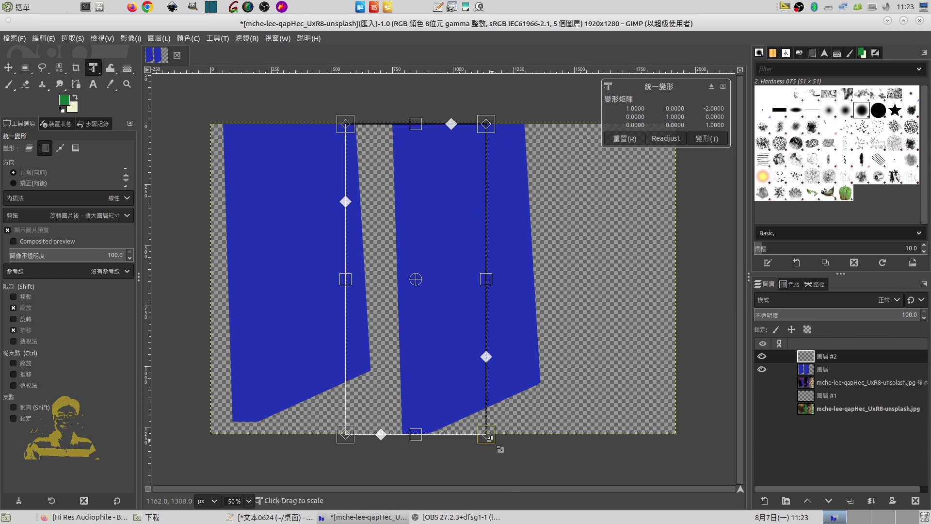
Scale and shear the selection's edges and corners into a slanted shape
{"action": "left_click_drag", "start_coordinate": [487, 436], "coordinate": [497, 443]}
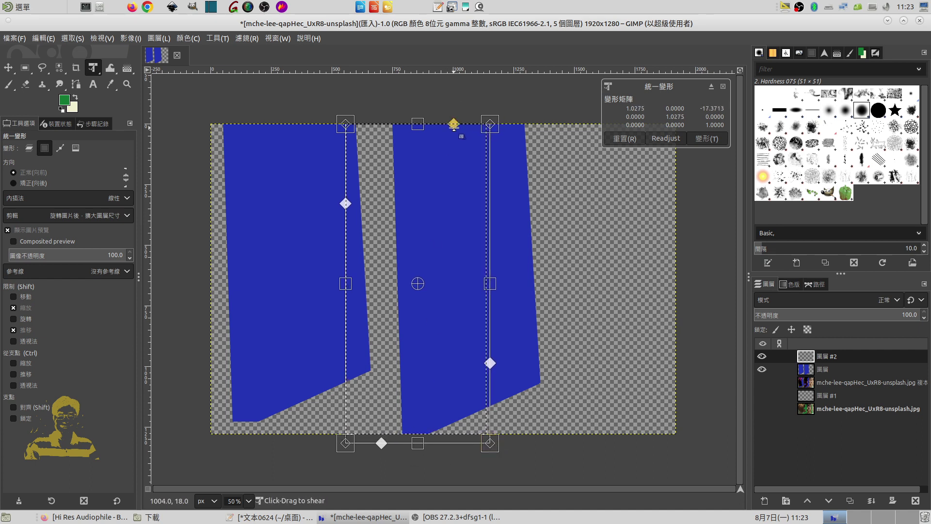
{"action": "mouse_move", "coordinate": [453, 124]}
{"action": "left_mouse_down"}
{"action": "mouse_move", "coordinate": [440, 125]}
{"action": "mouse_move", "coordinate": [505, 124]}
{"action": "left_mouse_up"}
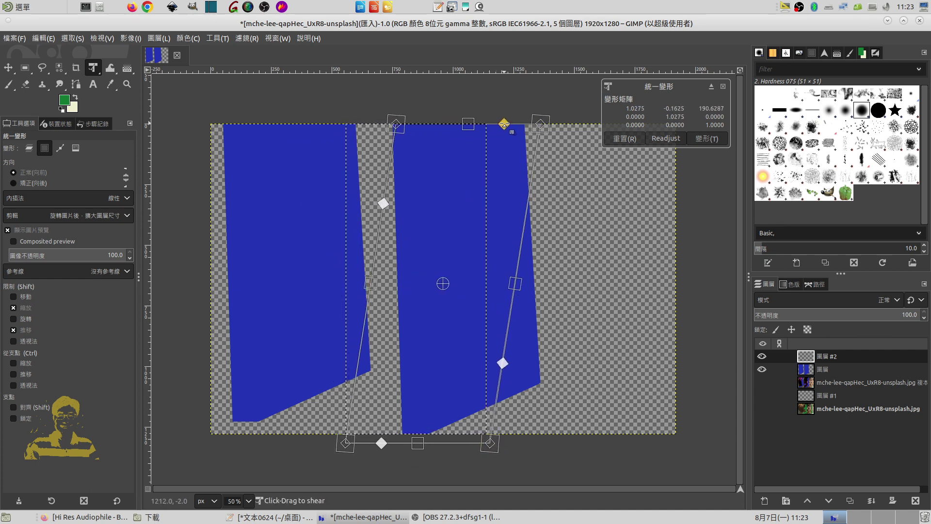
{"action": "mouse_move", "coordinate": [382, 443]}
{"action": "left_mouse_down"}
{"action": "mouse_move", "coordinate": [367, 443]}
{"action": "mouse_move", "coordinate": [401, 449]}
{"action": "left_mouse_up"}
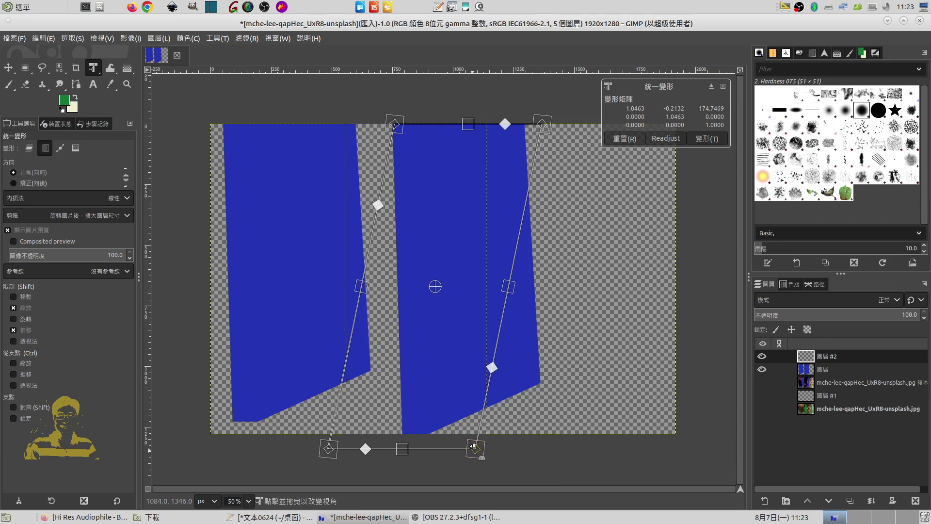
{"action": "left_click_drag", "start_coordinate": [475, 449], "coordinate": [487, 419]}
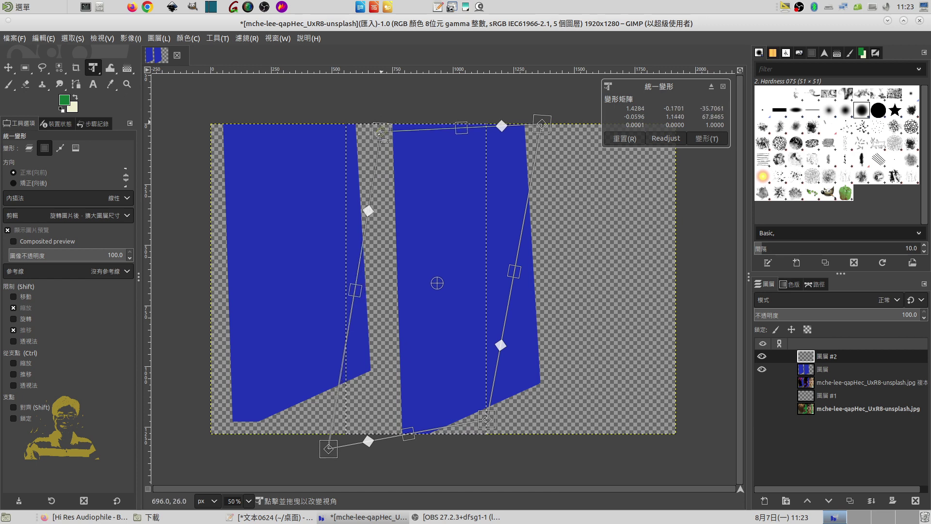
{"action": "left_click_drag", "start_coordinate": [395, 124], "coordinate": [369, 140]}
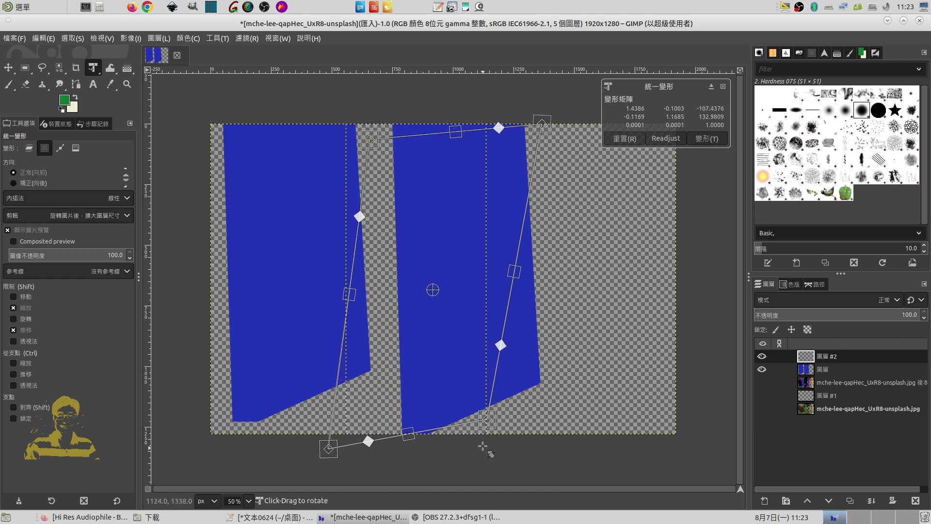
{"action": "mouse_move", "coordinate": [494, 409]}
{"action": "left_mouse_down"}
{"action": "mouse_move", "coordinate": [536, 458]}
{"action": "mouse_move", "coordinate": [509, 436]}
{"action": "left_mouse_up"}
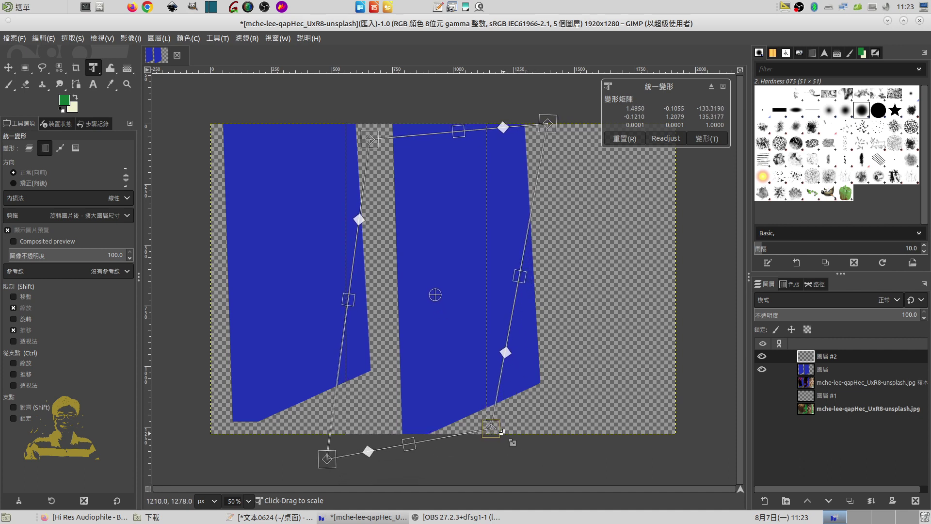
{"action": "left_click_drag", "start_coordinate": [508, 124], "coordinate": [515, 124]}
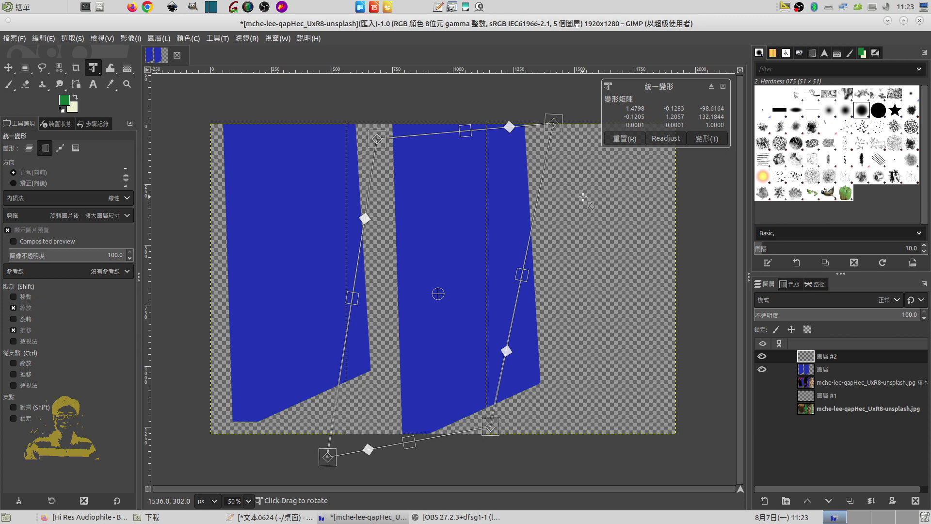
Rotate the selection around a pivot moved near its top and apply the transform
{"action": "mouse_move", "coordinate": [578, 192]}
{"action": "left_mouse_down"}
{"action": "mouse_move", "coordinate": [500, 183]}
{"action": "mouse_move", "coordinate": [552, 224]}
{"action": "mouse_move", "coordinate": [531, 198]}
{"action": "left_mouse_up"}
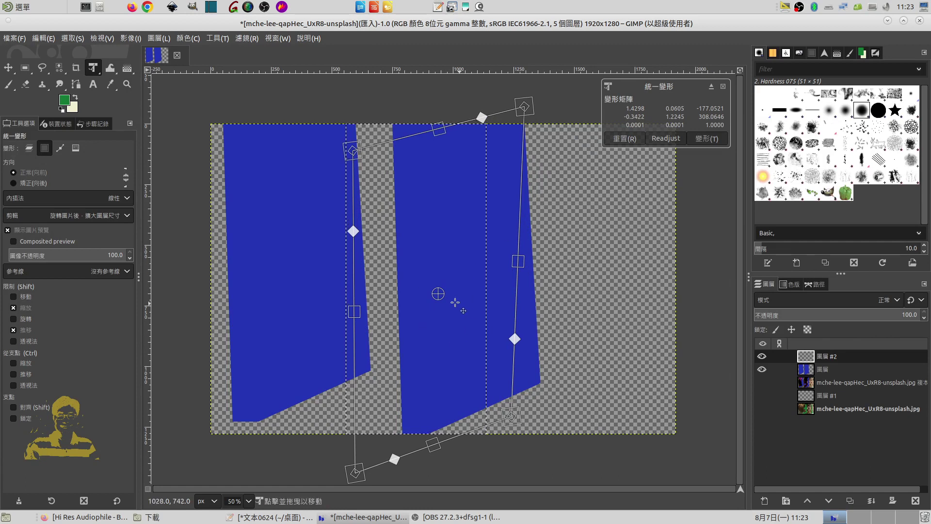
{"action": "left_click_drag", "start_coordinate": [439, 294], "coordinate": [409, 178]}
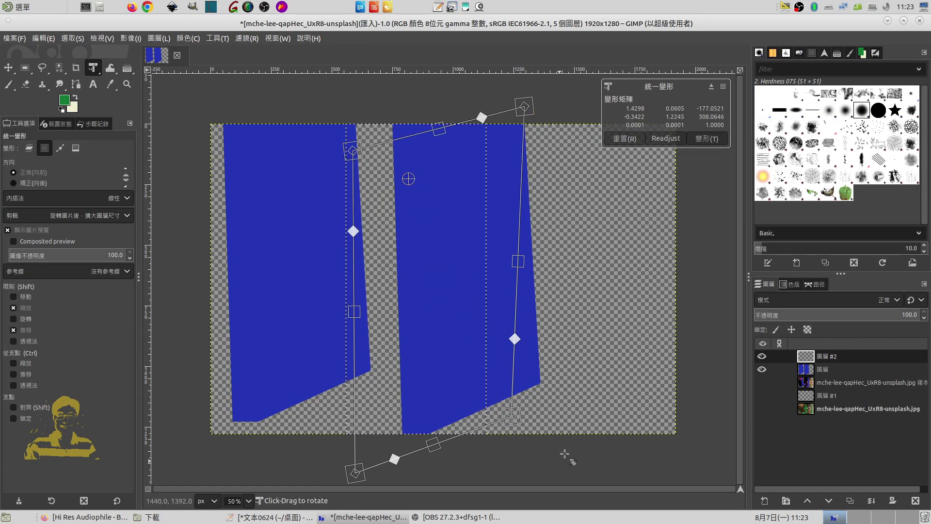
{"action": "mouse_move", "coordinate": [566, 181]}
{"action": "left_mouse_down"}
{"action": "mouse_move", "coordinate": [452, 383]}
{"action": "mouse_move", "coordinate": [438, 167]}
{"action": "mouse_move", "coordinate": [453, 170]}
{"action": "left_mouse_up"}
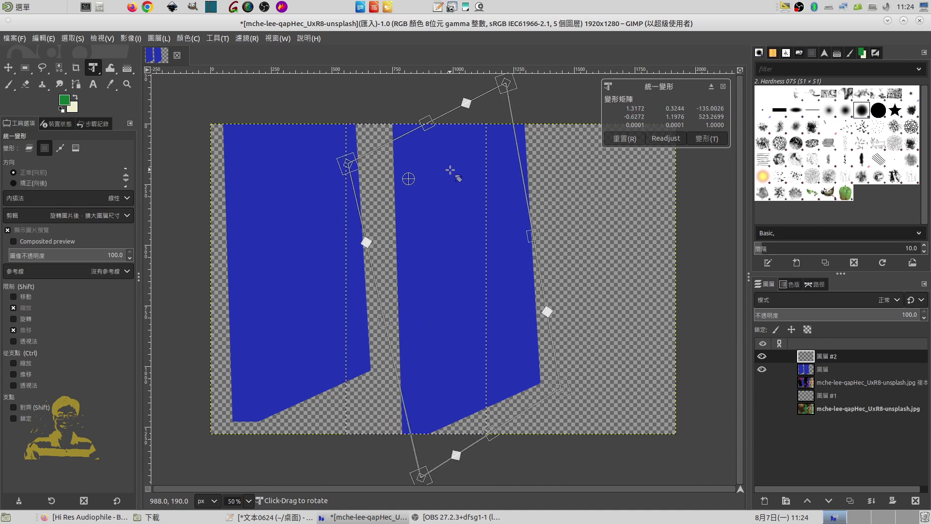
{"action": "left_click", "coordinate": [708, 139]}
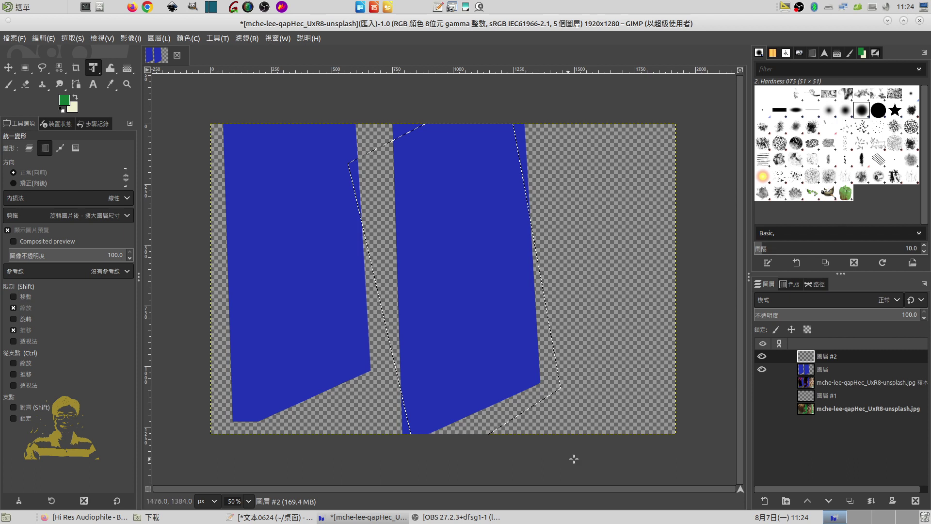
Make the pineapple photo layer active and visible, and hide the blue panel layers
{"action": "left_click", "coordinate": [820, 408]}
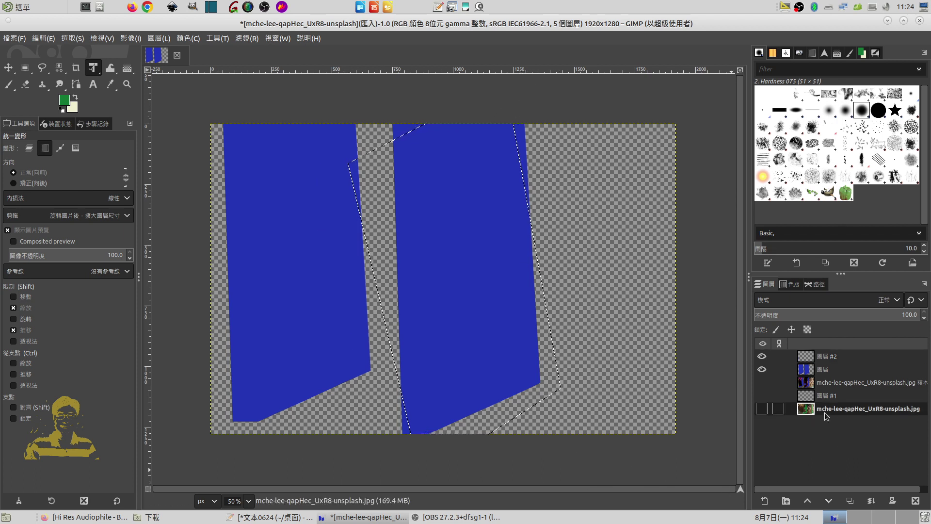
{"action": "left_click", "coordinate": [763, 410]}
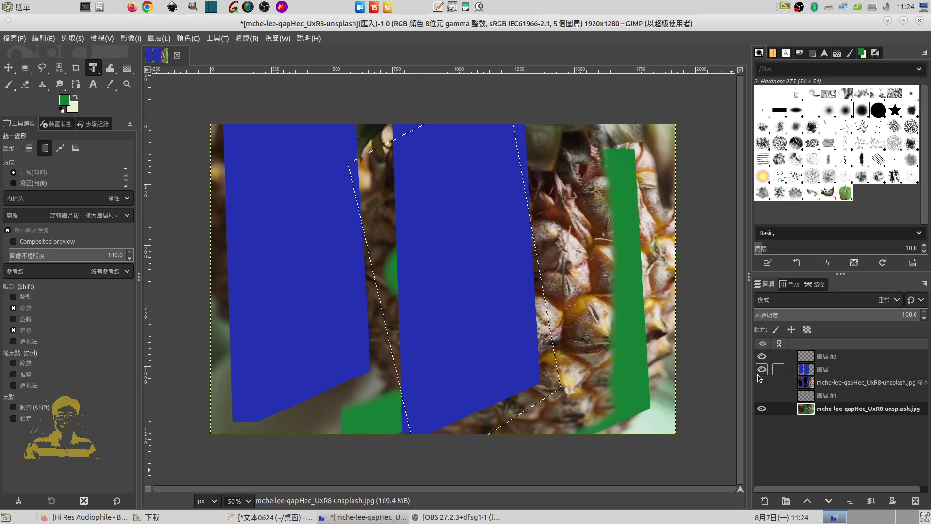
{"action": "left_click_drag", "start_coordinate": [762, 370], "coordinate": [762, 356]}
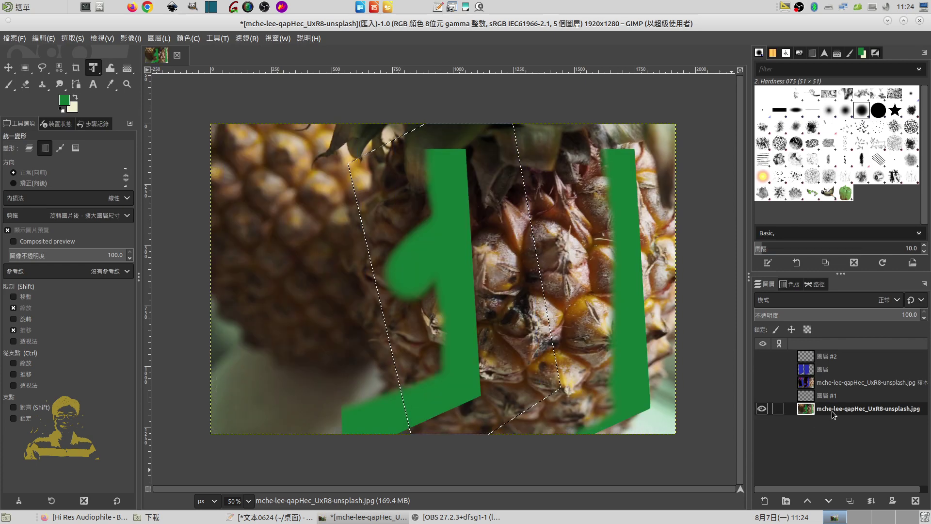
Apply a Hue-Chroma hue shift of about 92 to turn the selected strip teal
{"action": "left_click", "coordinate": [188, 38]}
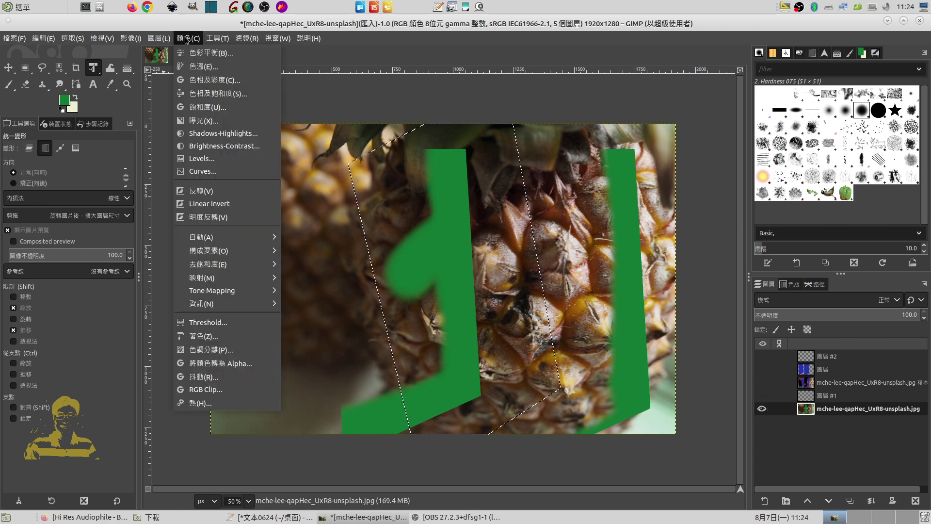
{"action": "left_click", "coordinate": [193, 80]}
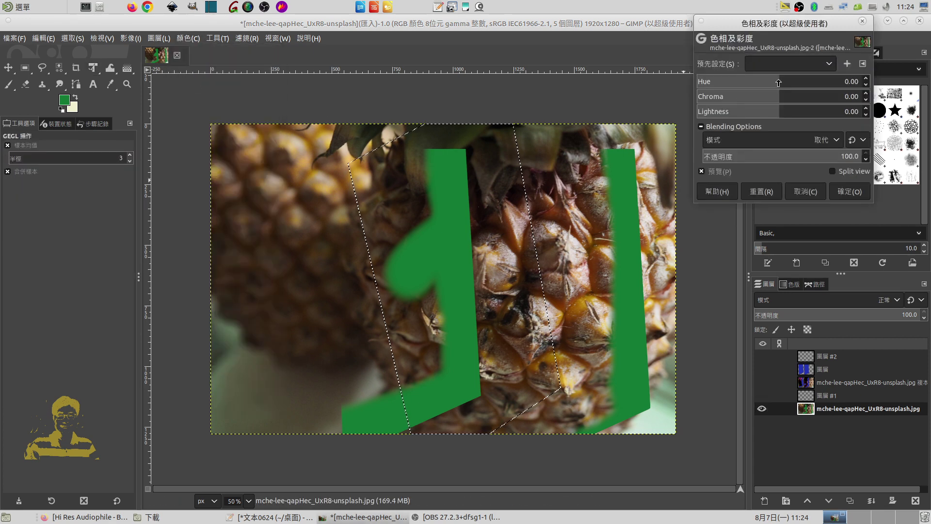
{"action": "mouse_move", "coordinate": [759, 86]}
{"action": "left_mouse_down"}
{"action": "mouse_move", "coordinate": [832, 85]}
{"action": "mouse_move", "coordinate": [795, 85]}
{"action": "mouse_move", "coordinate": [822, 84]}
{"action": "left_mouse_up"}
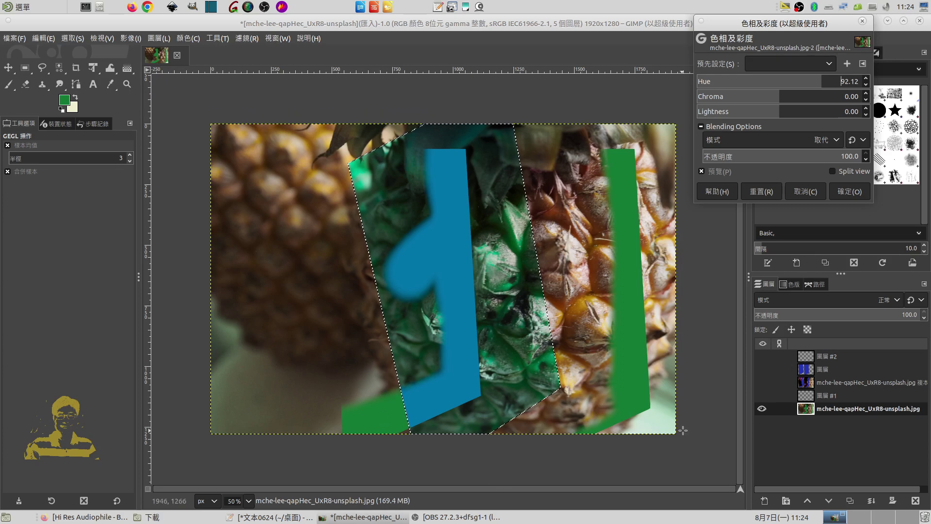
{"action": "left_click", "coordinate": [850, 192]}
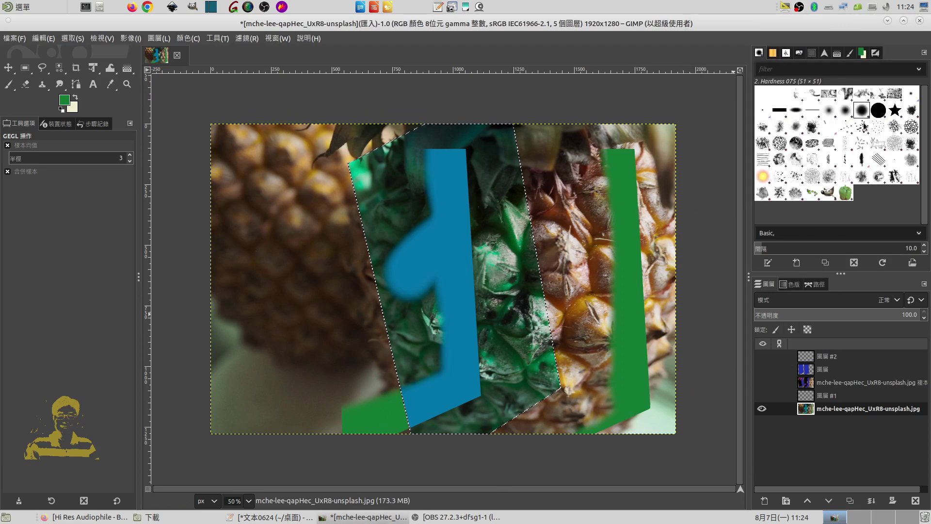
Show the Navigation preview of the recoloured pineapple image in the top-right dock
{"action": "left_click", "coordinate": [824, 54]}
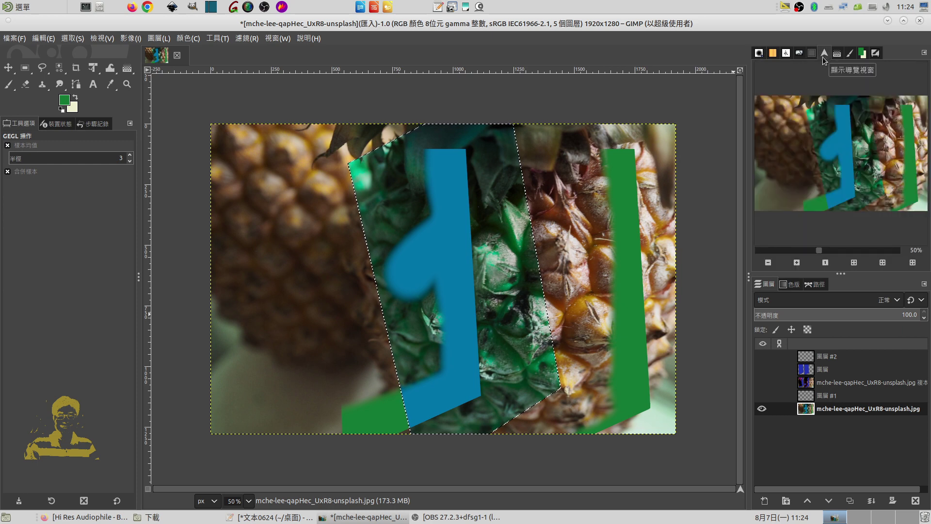